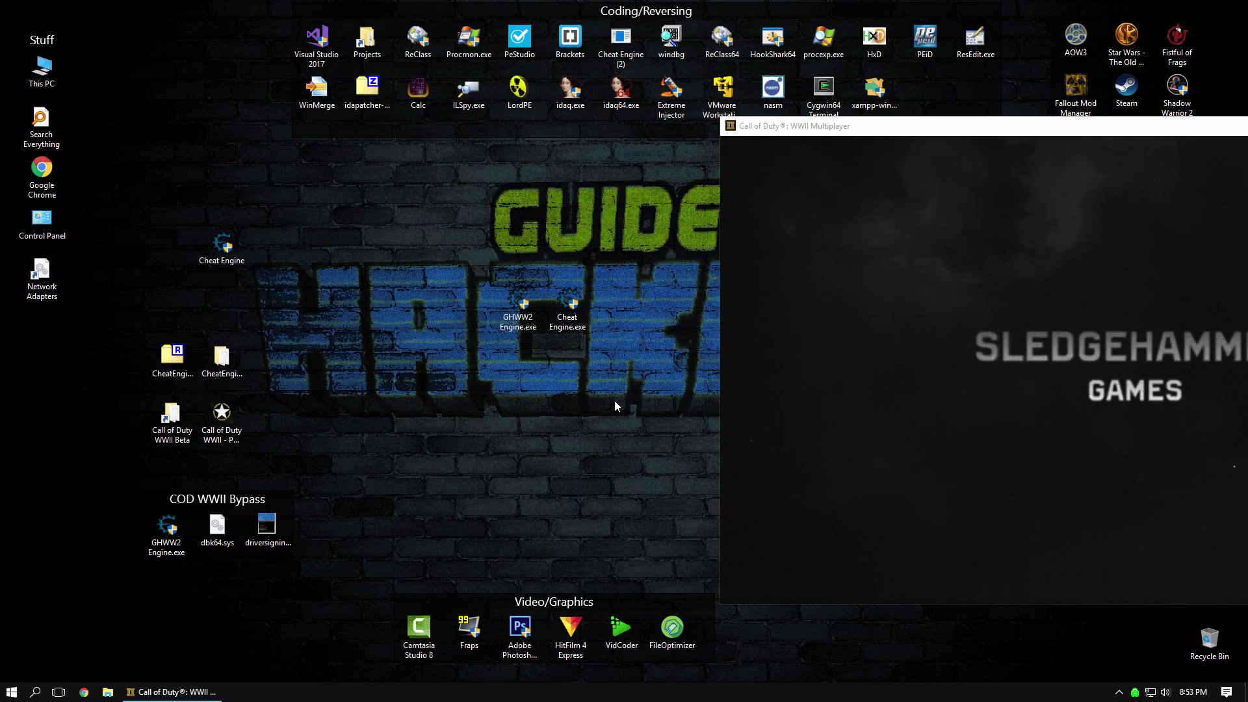
# - Skip the Call of Duty: WWII intro screens in the game window and return to the desktop
pyautogui.click(895, 362)
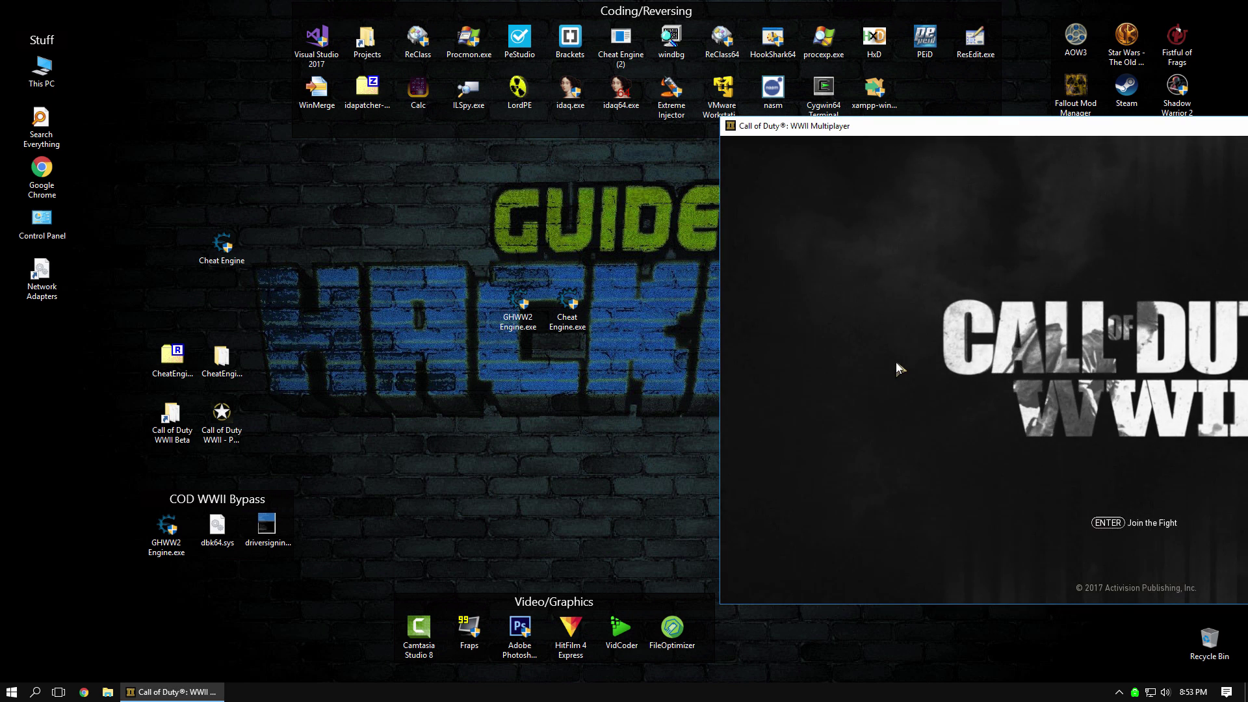
pyautogui.click(796, 306)
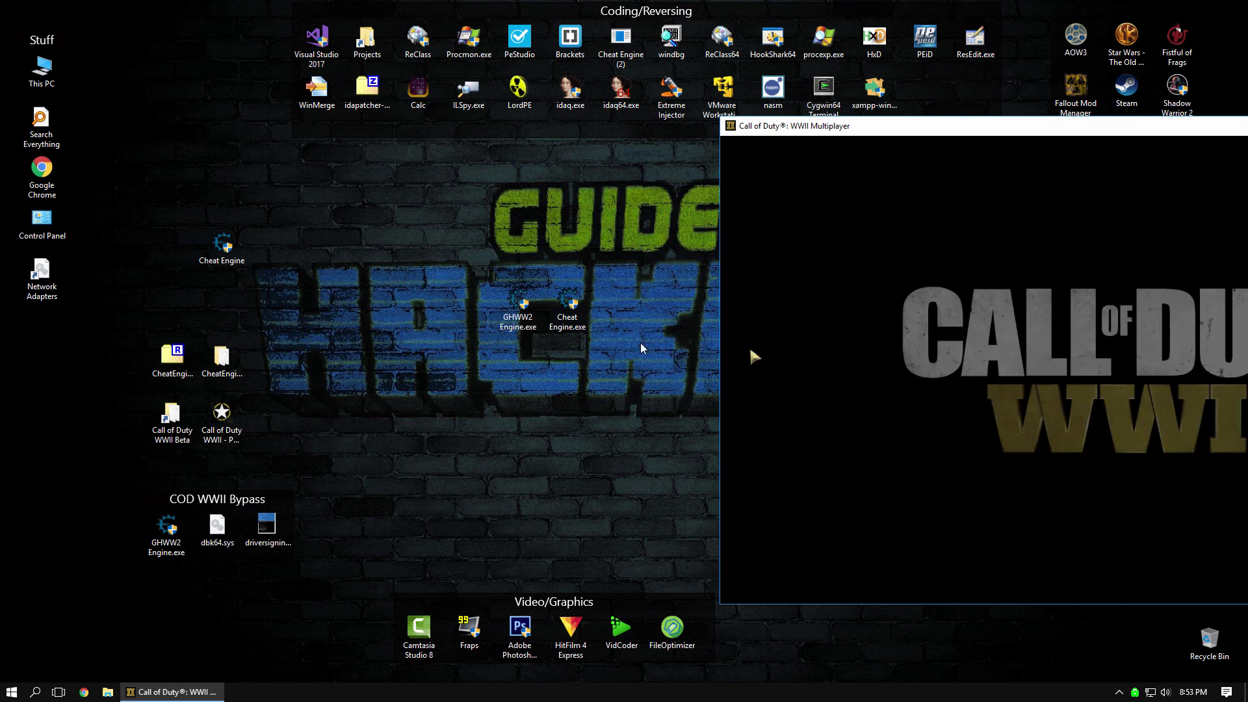
pyautogui.click(162, 282)
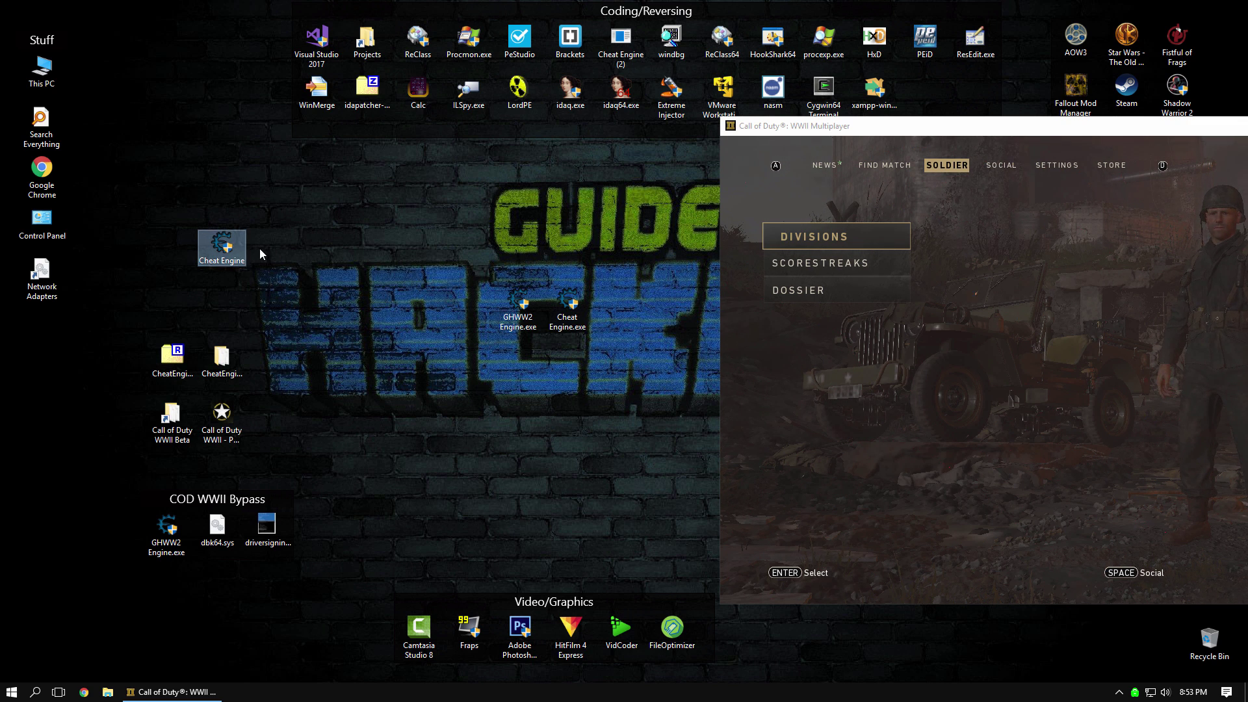
# - View the Cheat Engine downloads page in the browser
pyautogui.click(307, 281)
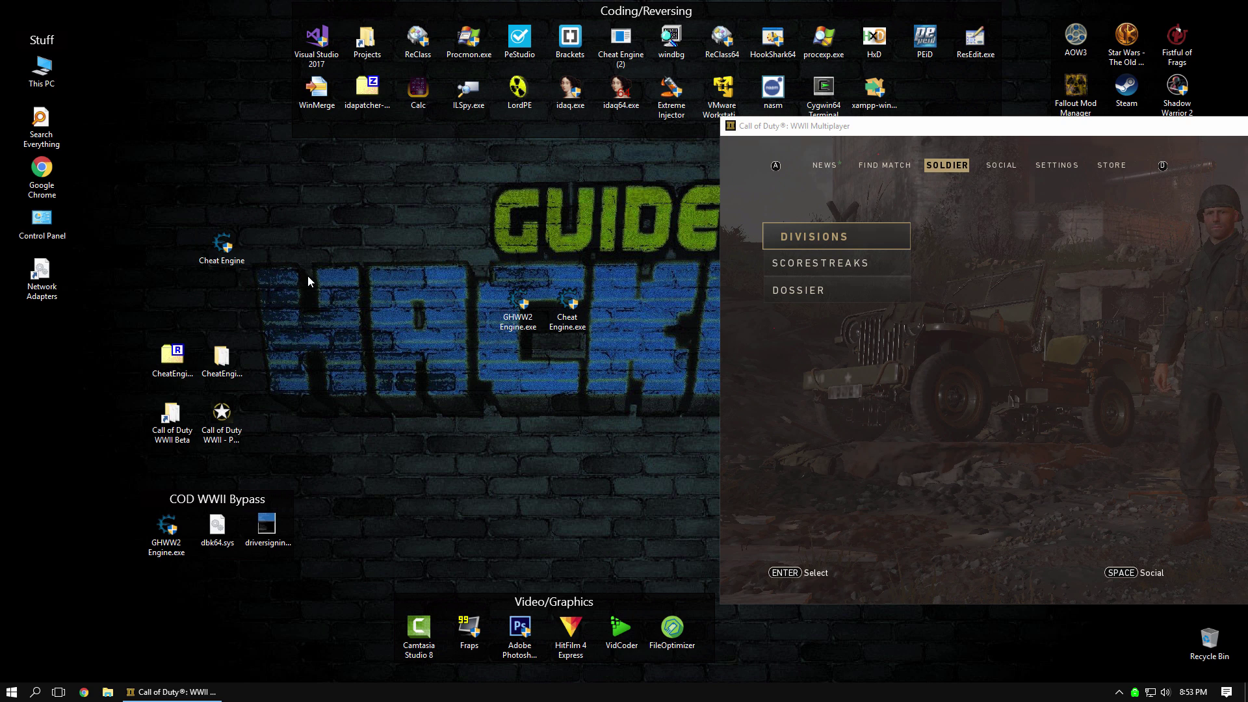
pyautogui.click(244, 247)
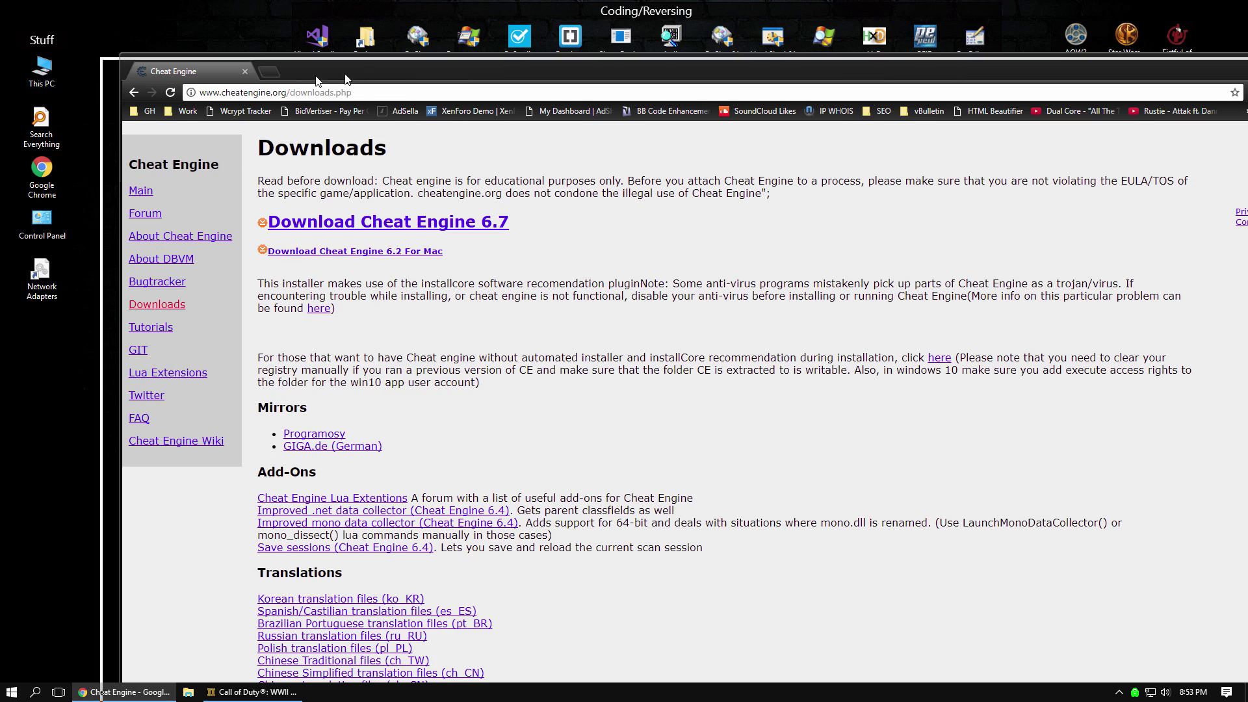
pyautogui.doubleClick(316, 77)
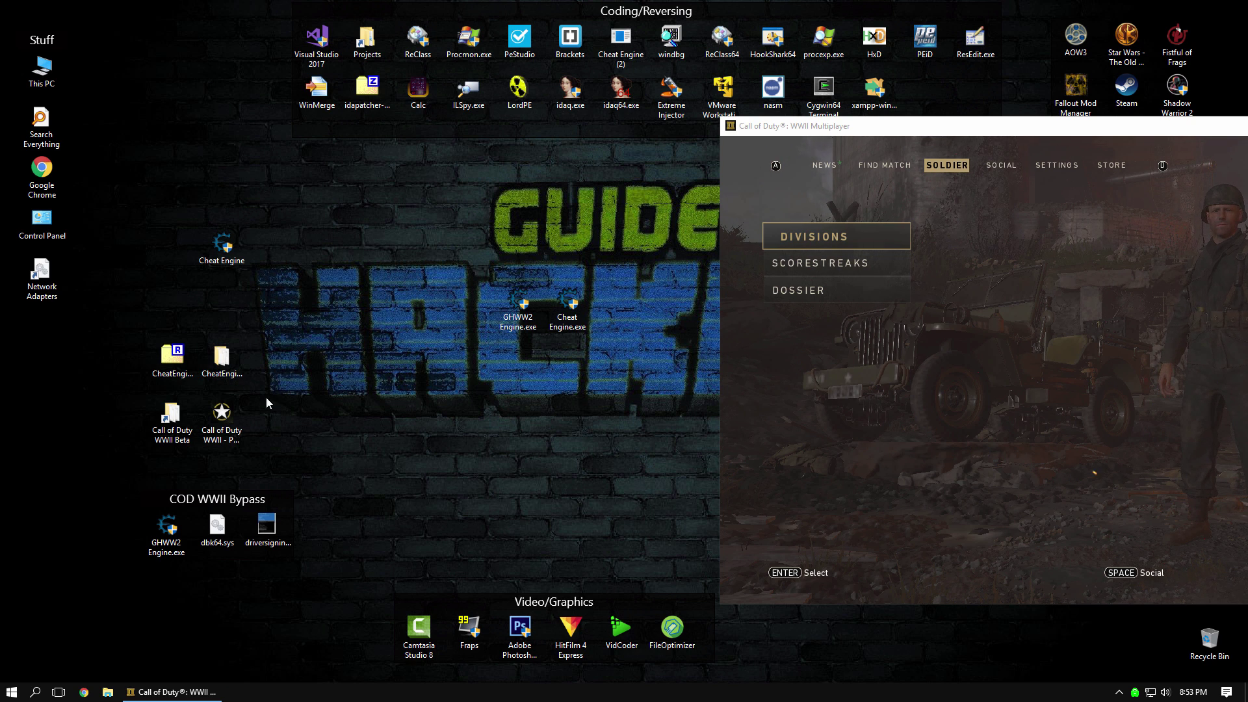
# - Rename the extracted CheatEngine6.7_MissingSetup folder on the desktop as CE
pyautogui.click(174, 356)
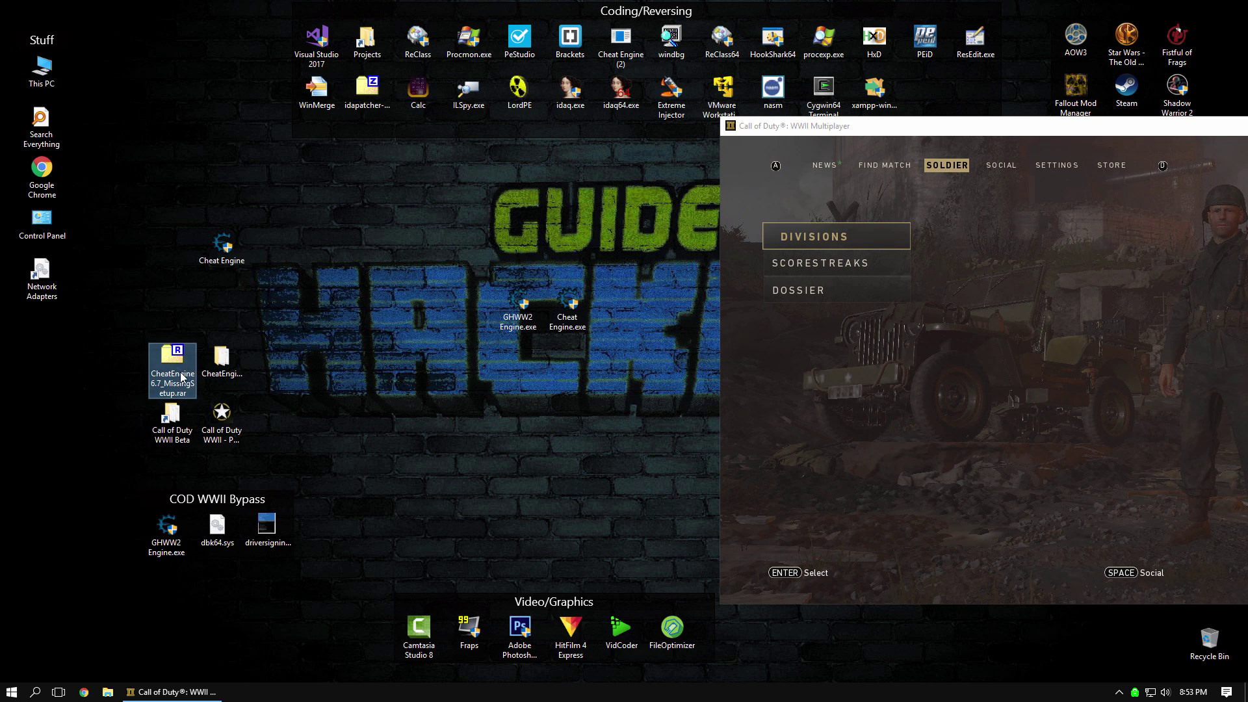
pyautogui.click(225, 374)
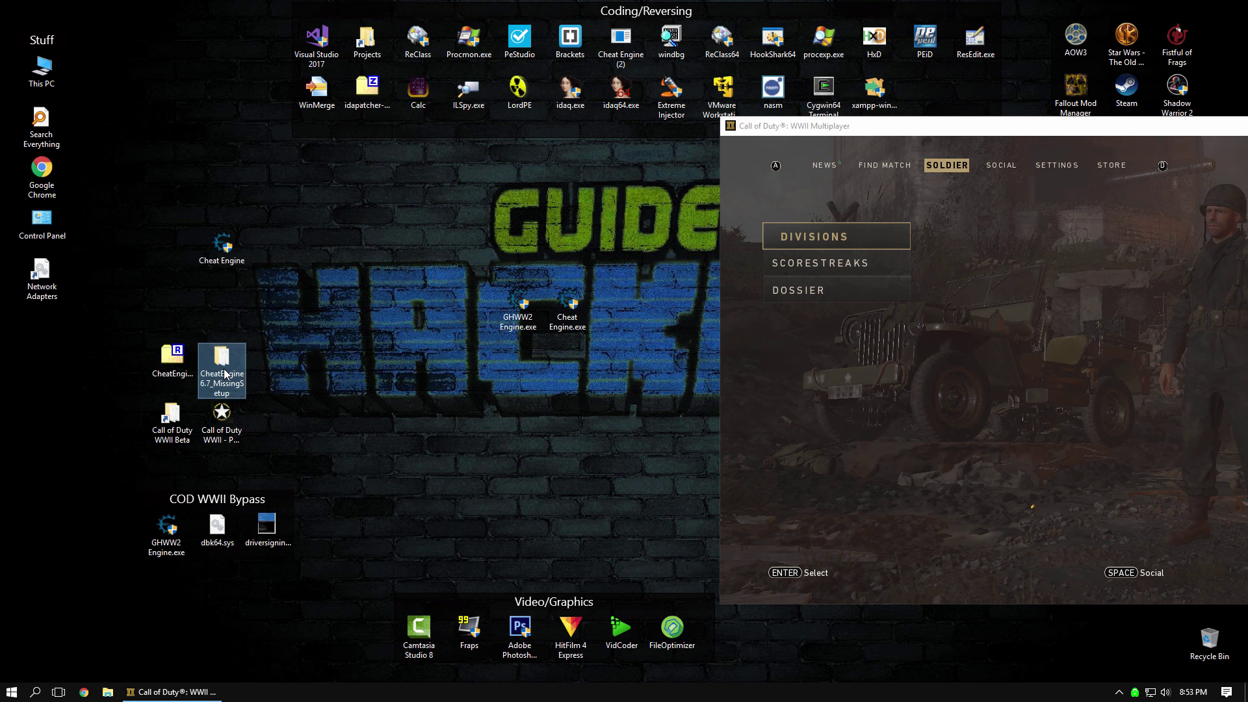
pyautogui.rightClick(226, 379)
pyautogui.click(284, 655)
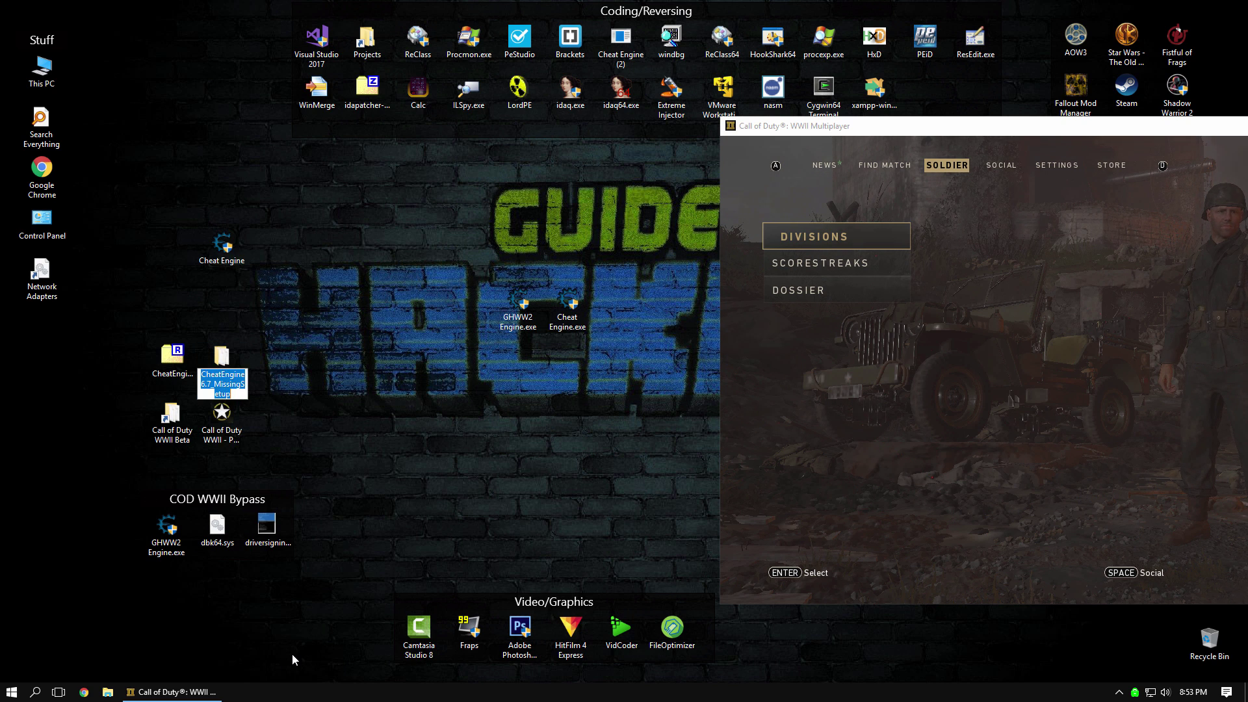
pyautogui.write('CE')
pyautogui.press('Return')
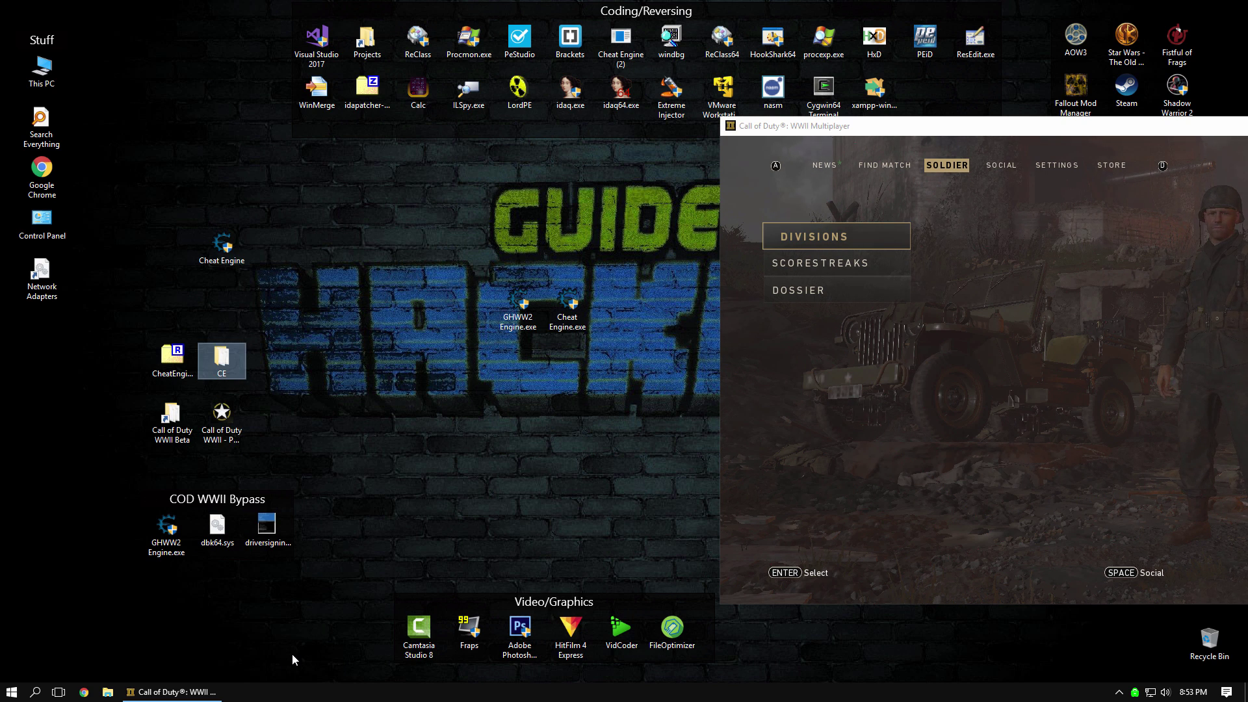
# - Open the CE folder and rename cheatengine-x86_64.exe as CE.exe
pyautogui.doubleClick(227, 362)
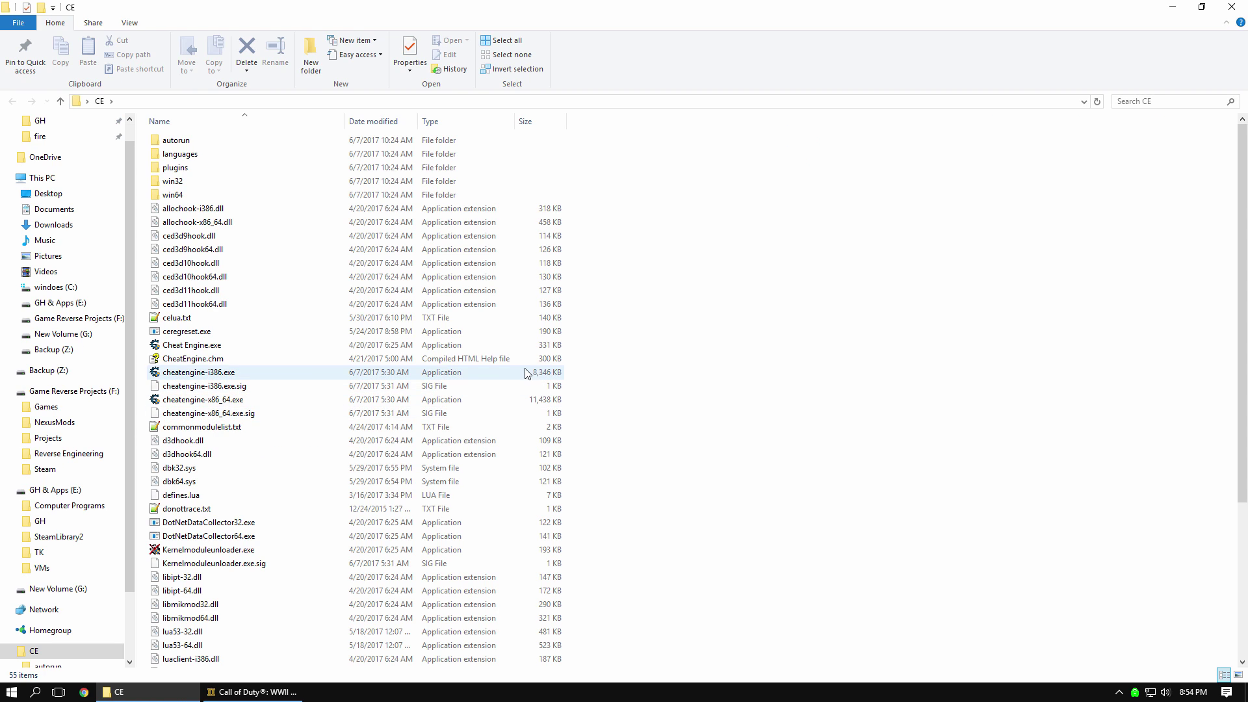
pyautogui.click(219, 347)
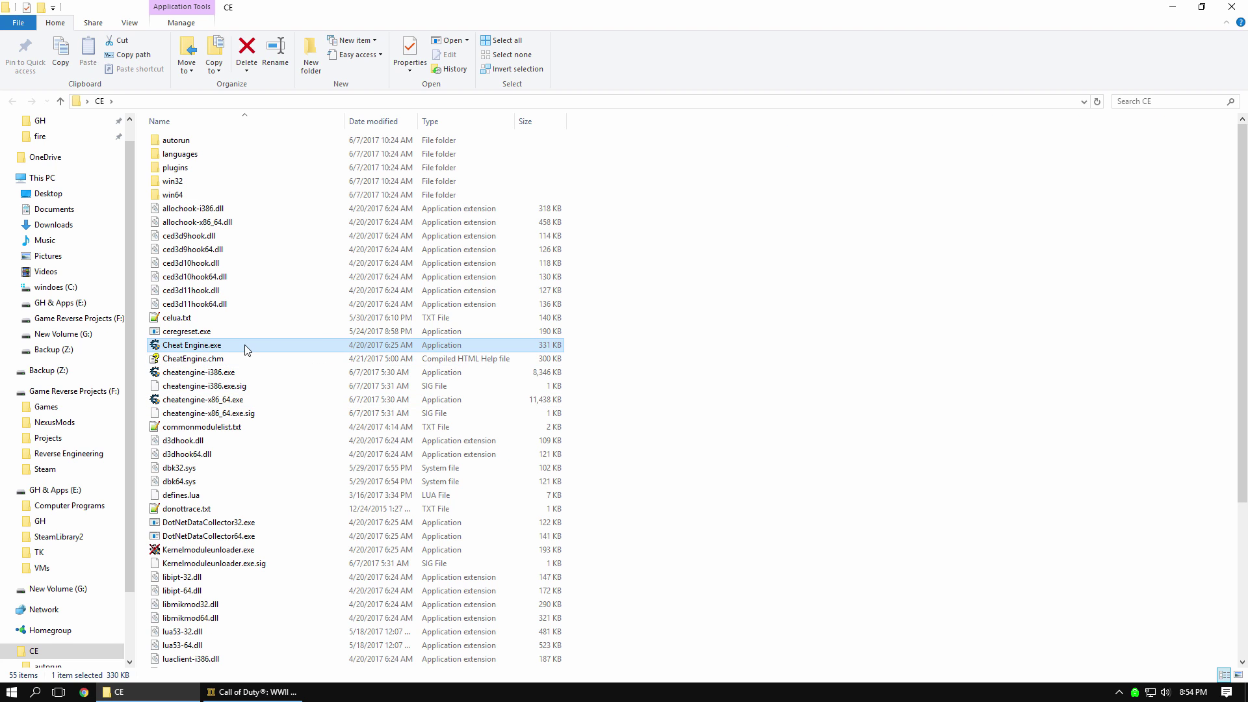
pyautogui.click(241, 372)
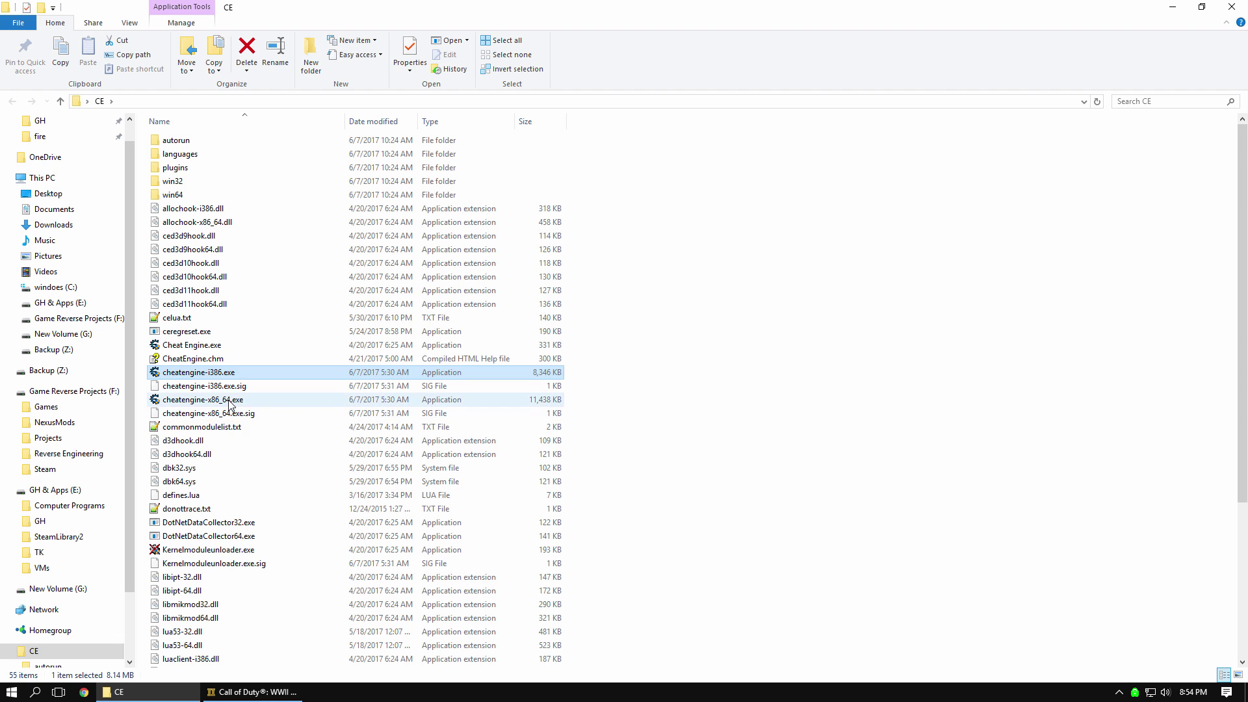
pyautogui.click(228, 401)
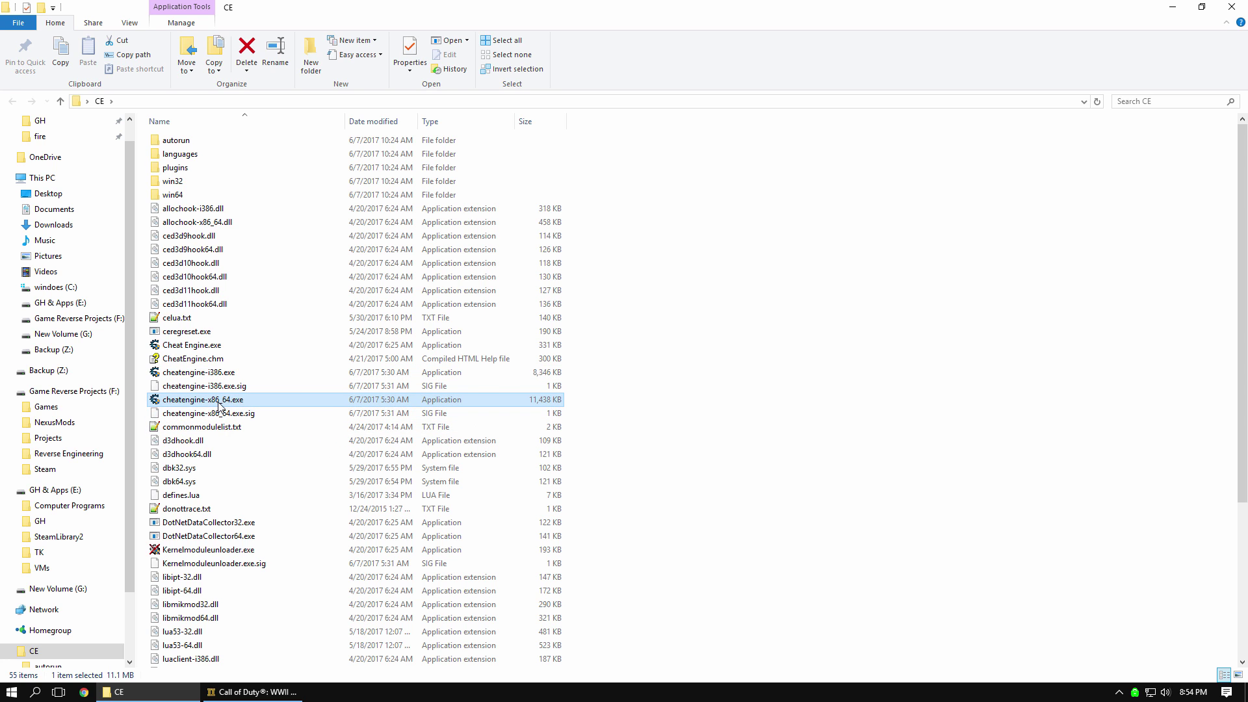
pyautogui.rightClick(219, 405)
pyautogui.click(278, 652)
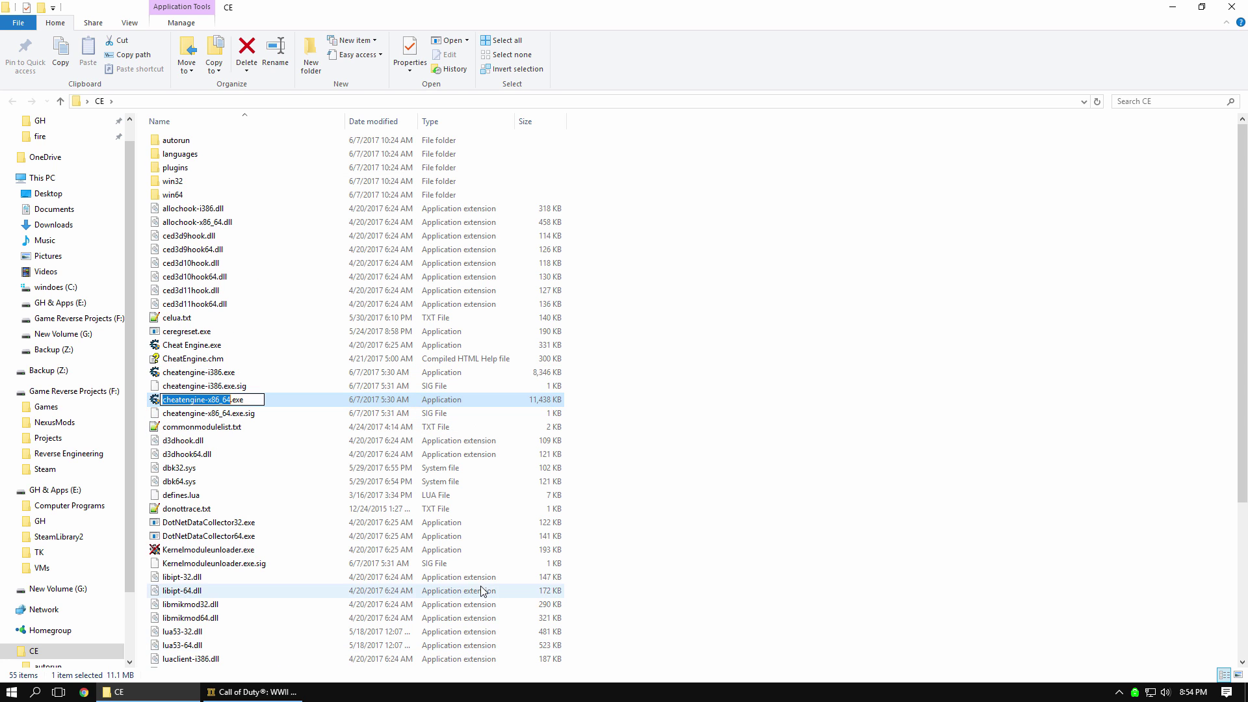
pyautogui.write('CE')
pyautogui.press('Return')
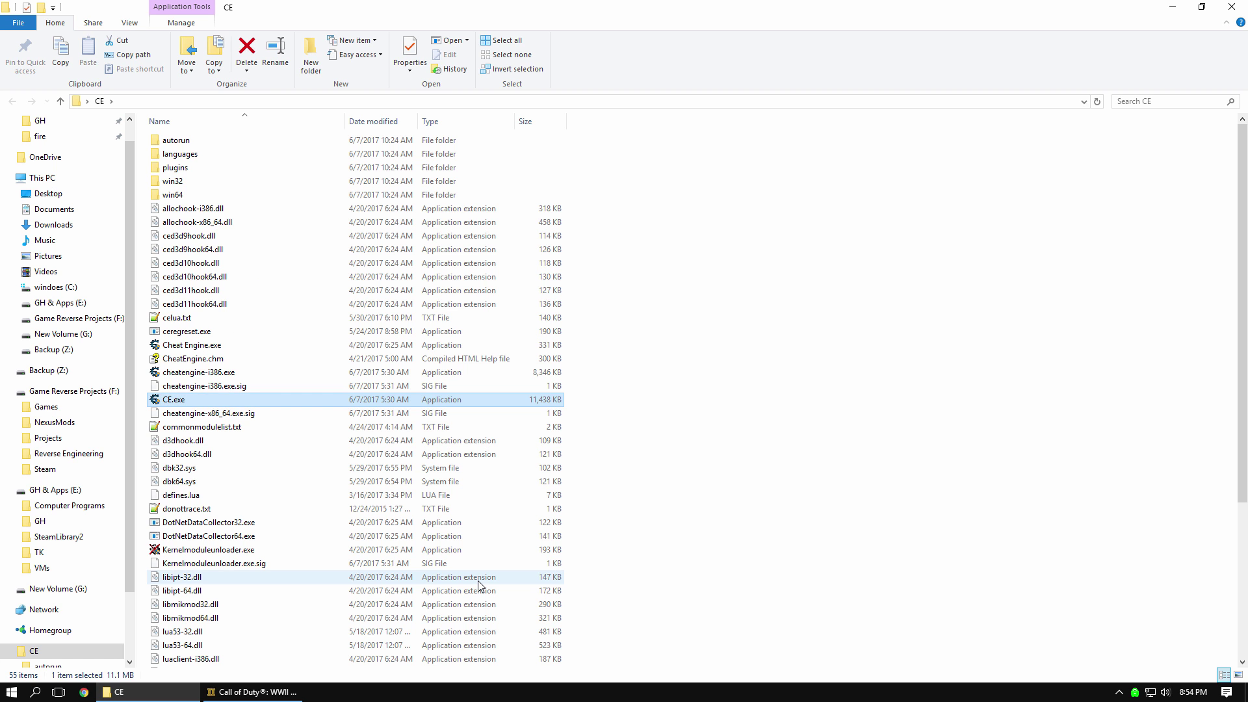
# - Shrink the folder window and open CE.exe in the HxD hex editor from the desktop
pyautogui.doubleClick(528, 9)
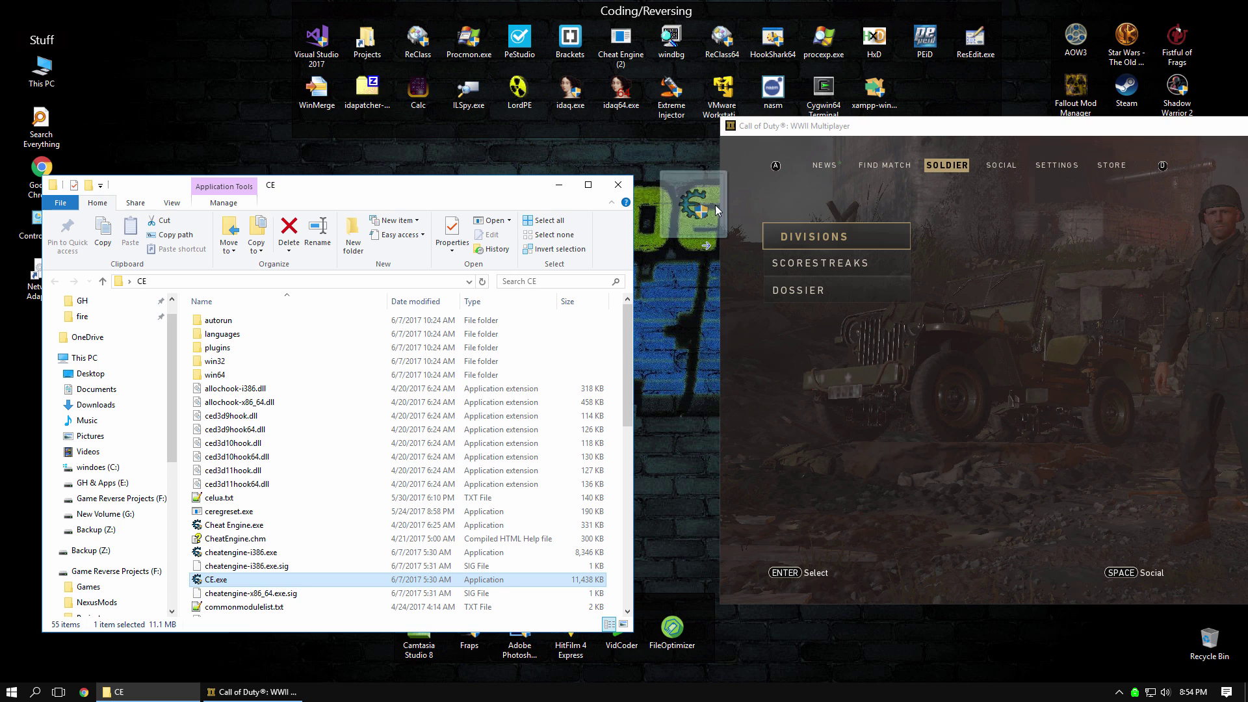
pyautogui.moveTo(884, 45); pyautogui.dragTo(873, 59)
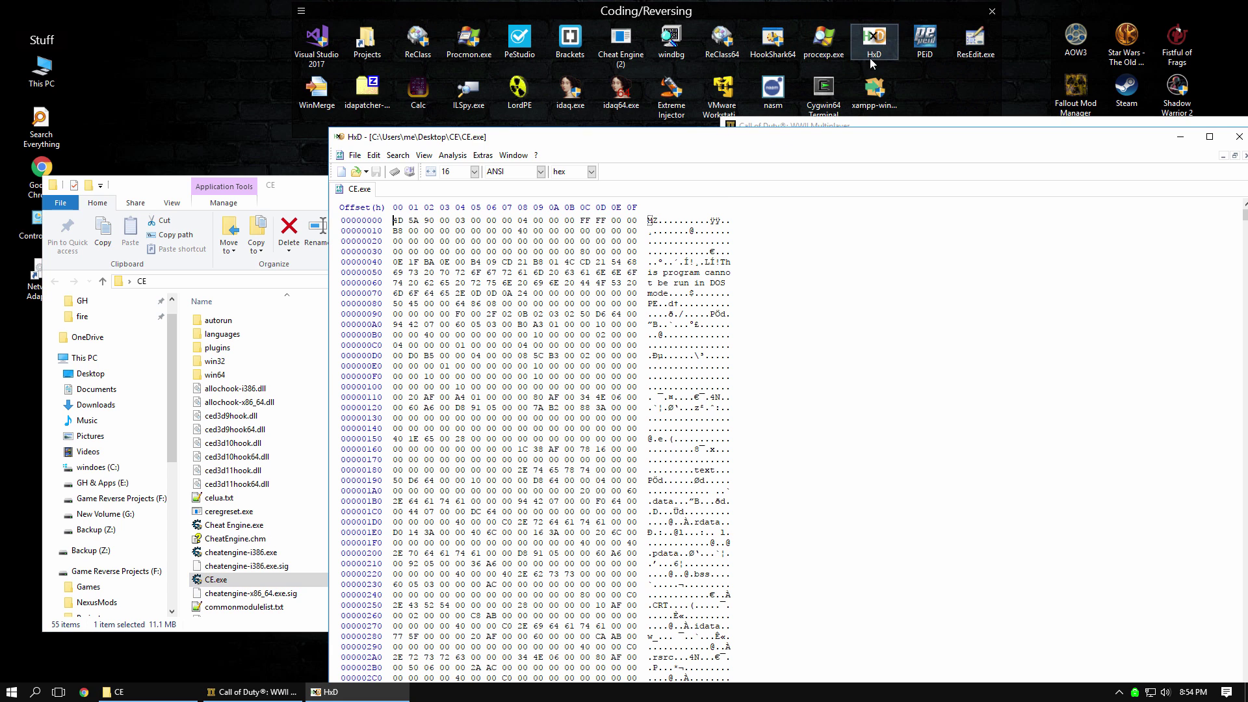
pyautogui.moveTo(679, 138); pyautogui.dragTo(669, 142)
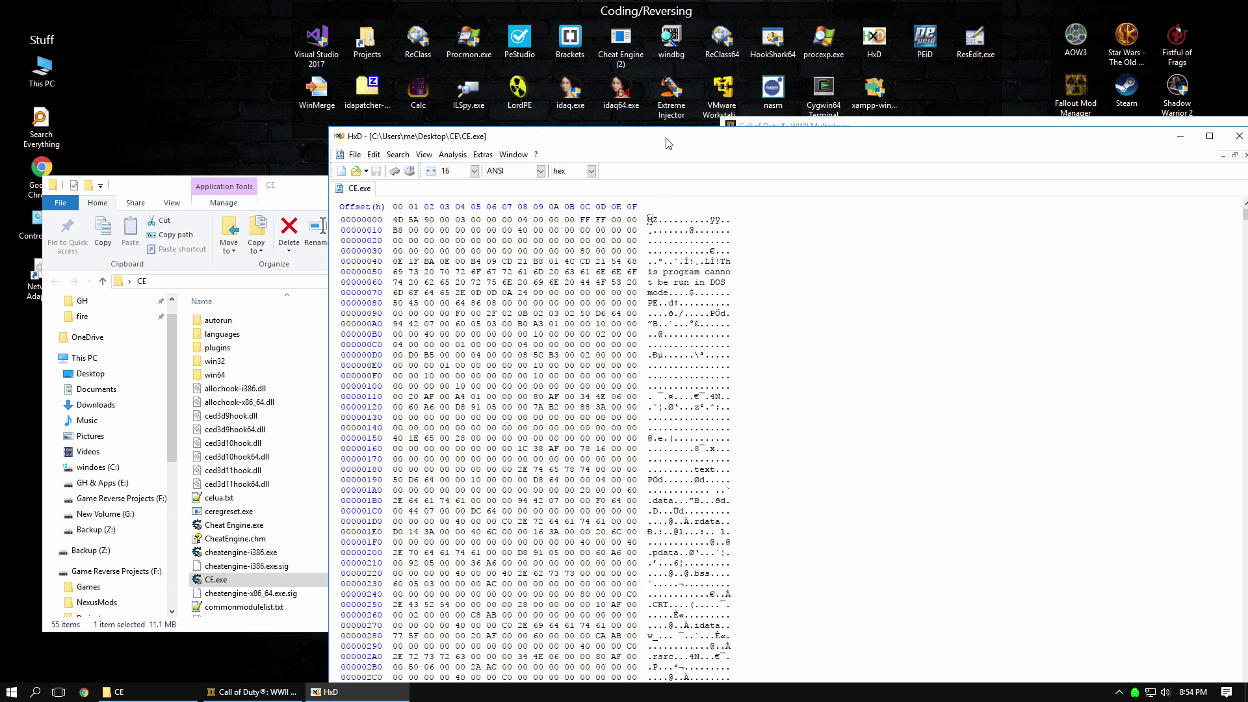
# - Replace all plain text-string occurrences of "cheat engine" with "GHWW2 Engine" throughout CE.exe, searching in all directions
pyautogui.hotkey('ctrl', 'r')
pyautogui.write('ch')
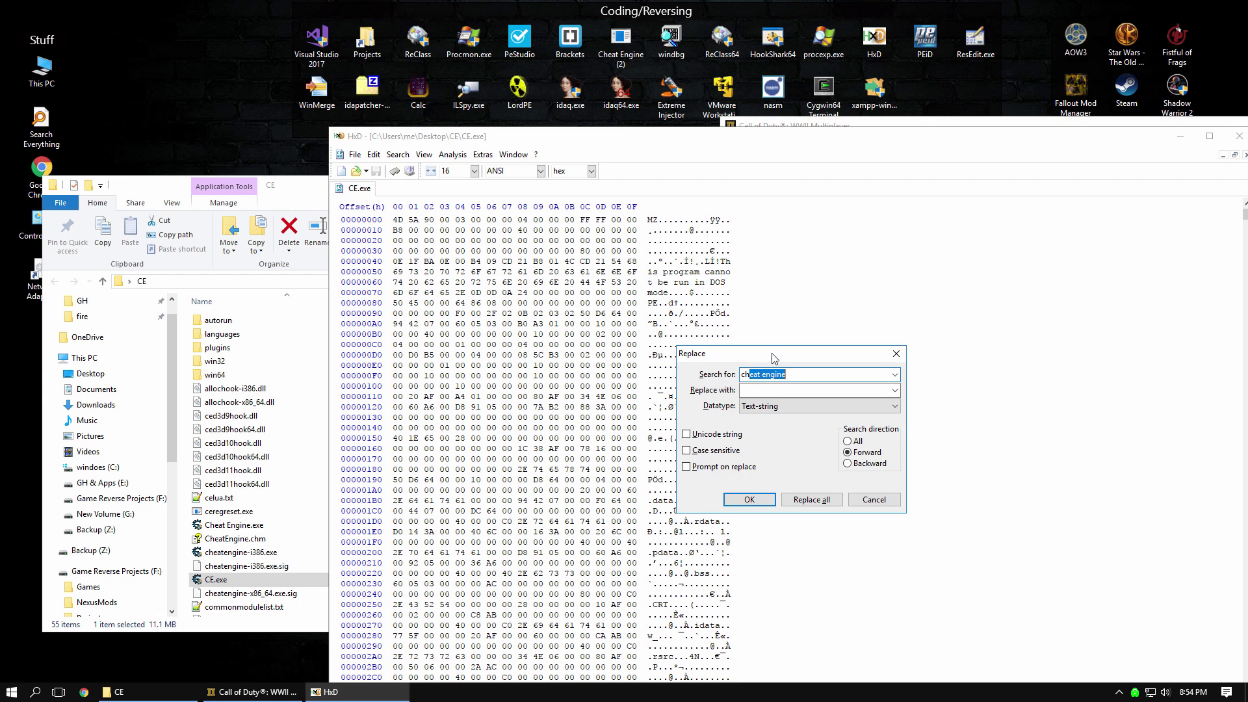
pyautogui.write('eat engine')
pyautogui.press('Tab')
pyautogui.write('GHWW2 Engine')
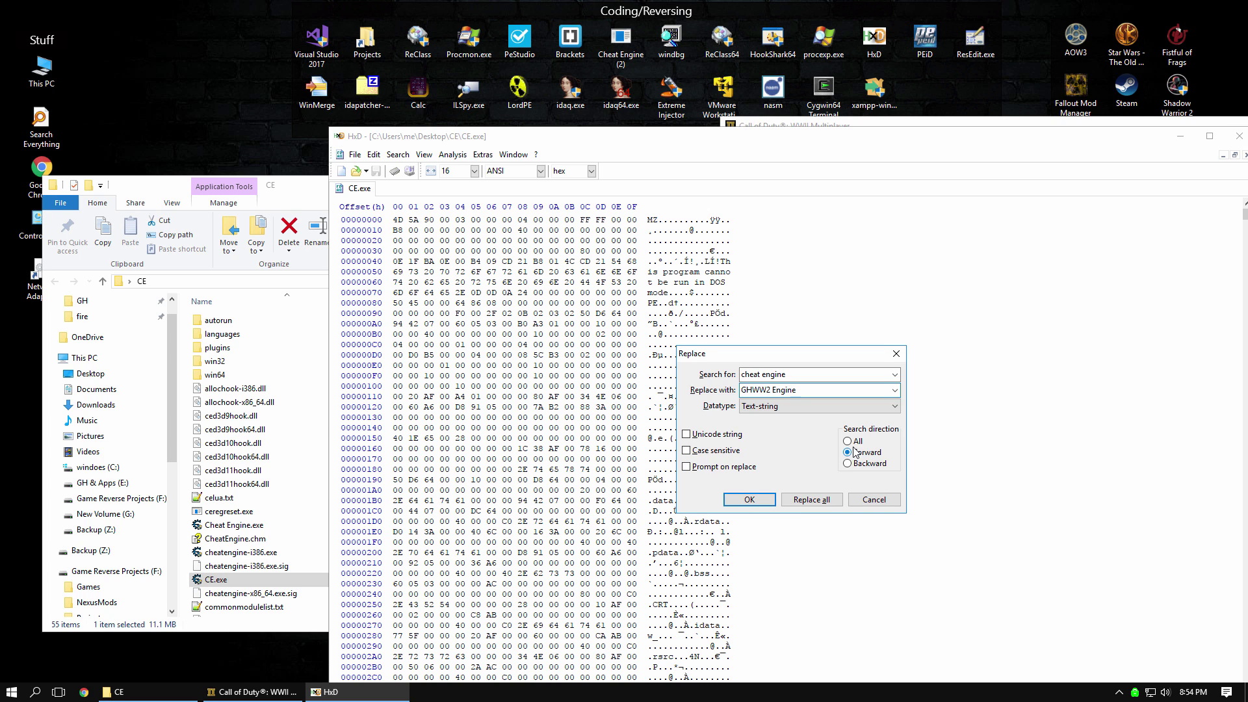
pyautogui.click(826, 498)
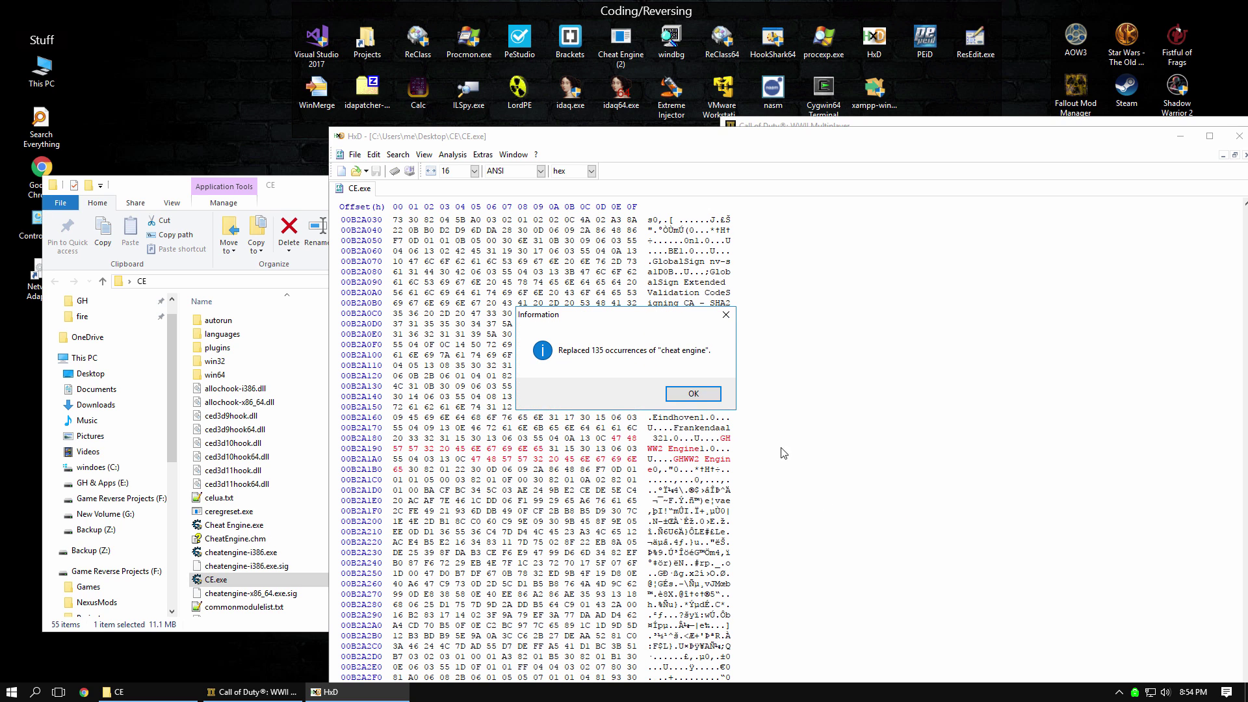
pyautogui.click(704, 401)
# - Replace all Unicode-string occurrences of "cheat engine" with "GHWW2 Engine" in CE.exe
pyautogui.hotkey('ctrl', 'r')
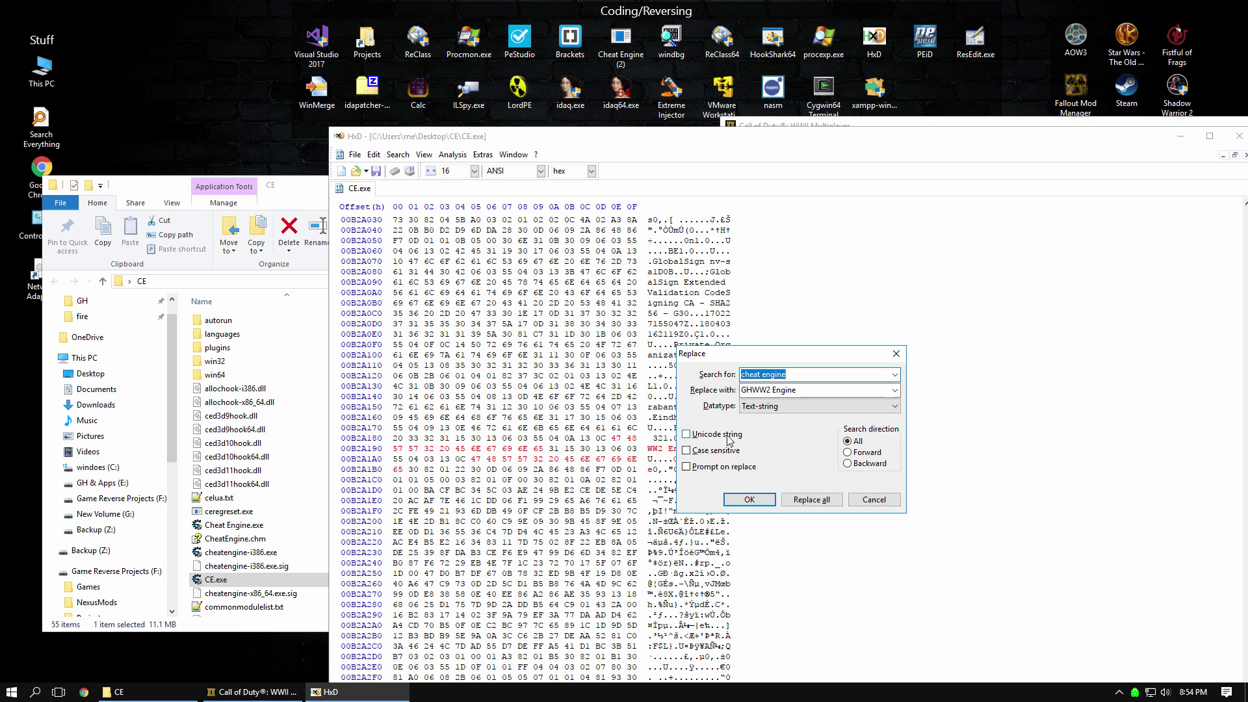
pyautogui.click(715, 434)
pyautogui.click(803, 499)
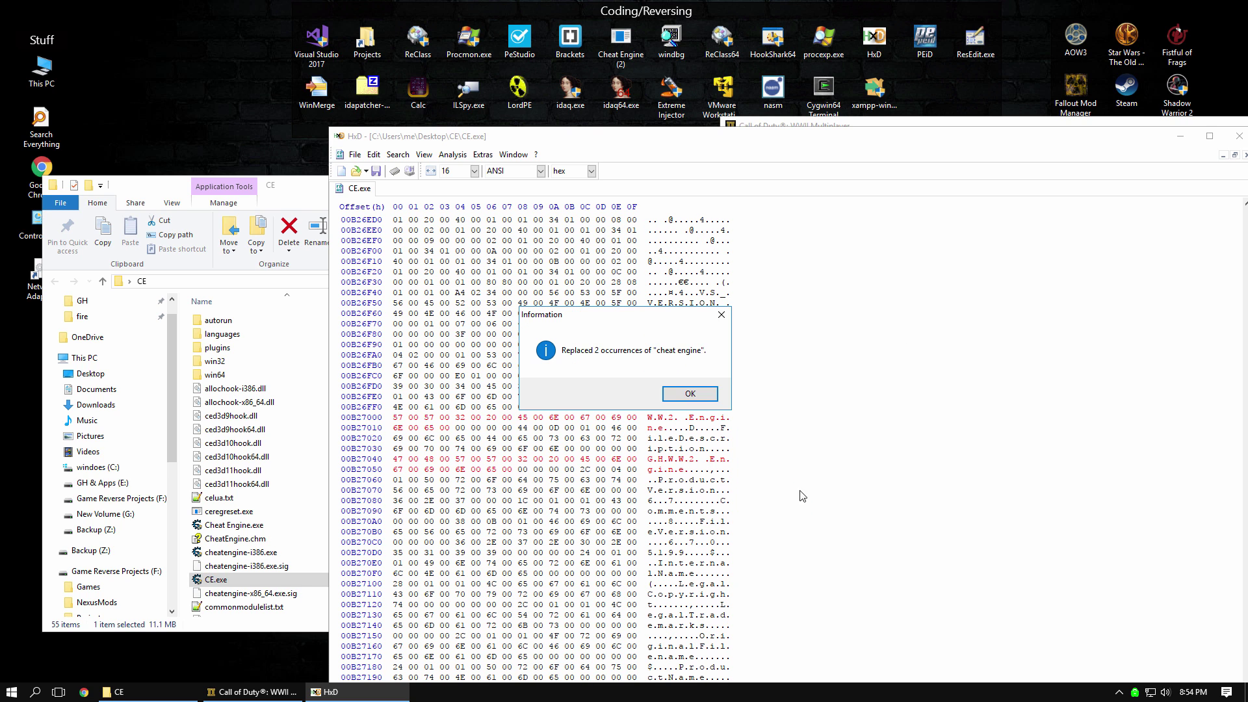
pyautogui.click(679, 404)
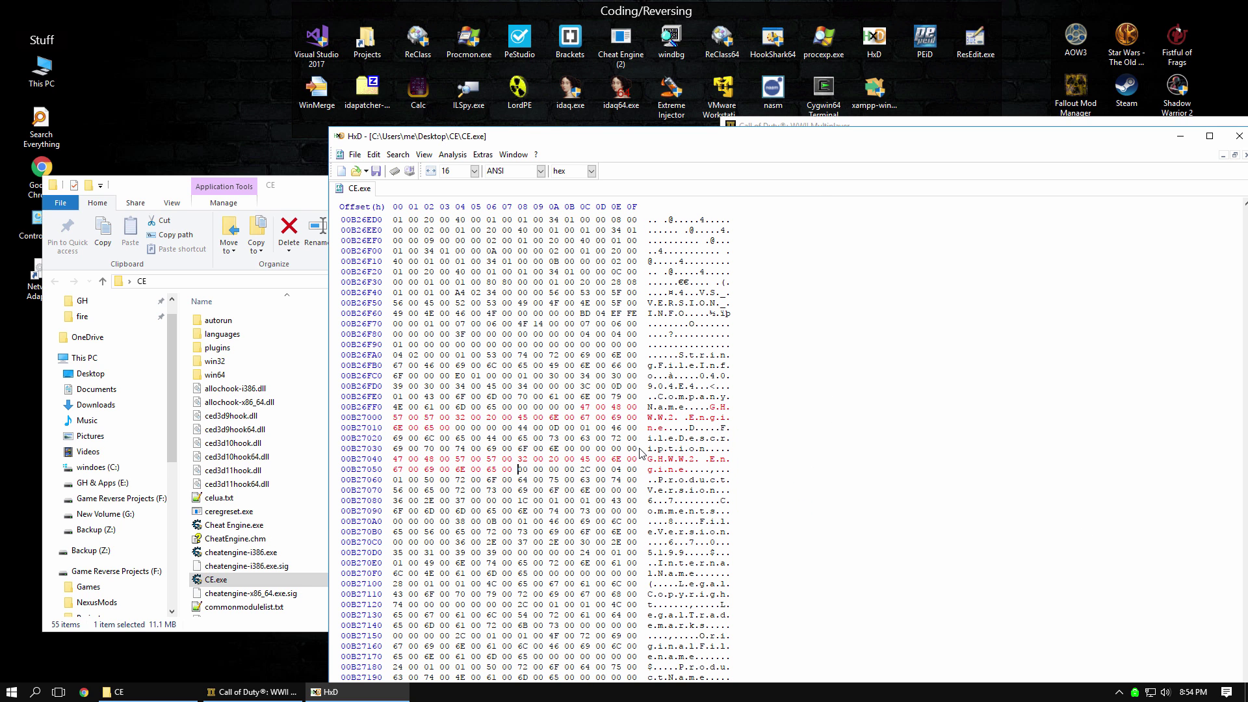
# - Save the modified CE.exe and close the hex editor
pyautogui.hotkey('ctrl', 's')
pyautogui.moveTo(855, 134); pyautogui.dragTo(783, 126)
pyautogui.click(1167, 128)
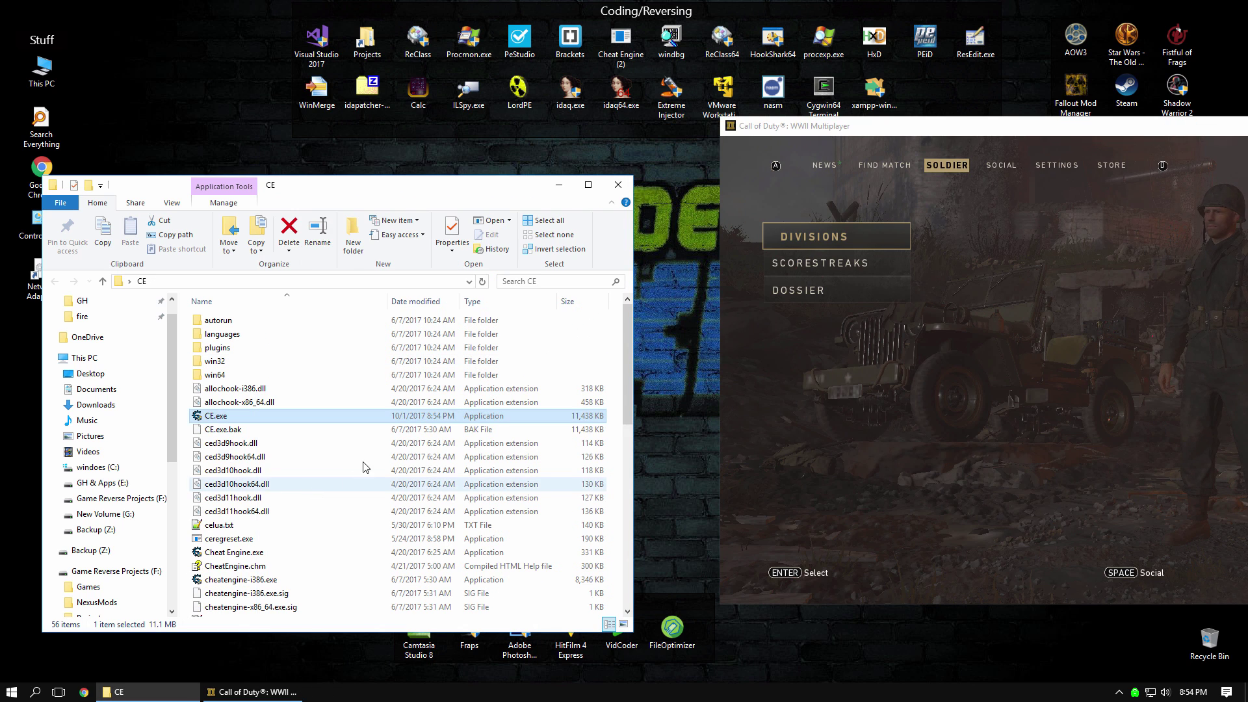
# - Launch the modified CE.exe from the CE folder and place its window clear of the game
pyautogui.click(349, 457)
pyautogui.doubleClick(253, 419)
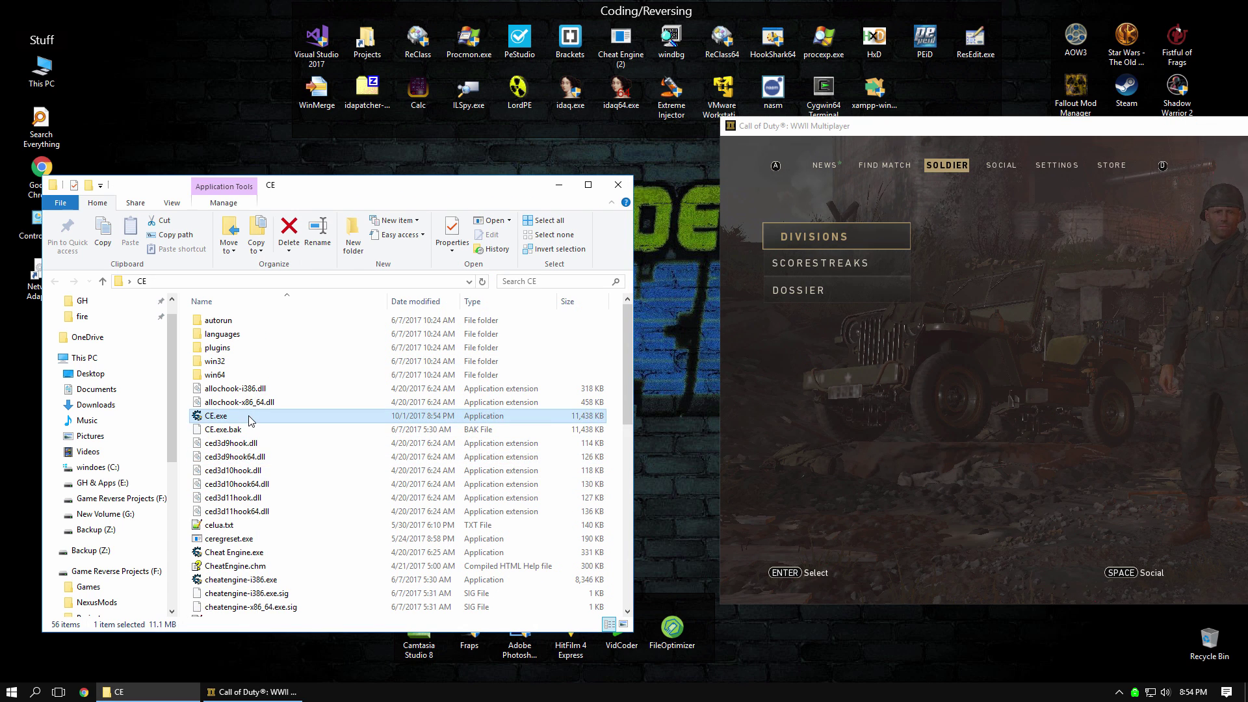
pyautogui.moveTo(650, 241); pyautogui.dragTo(396, 207)
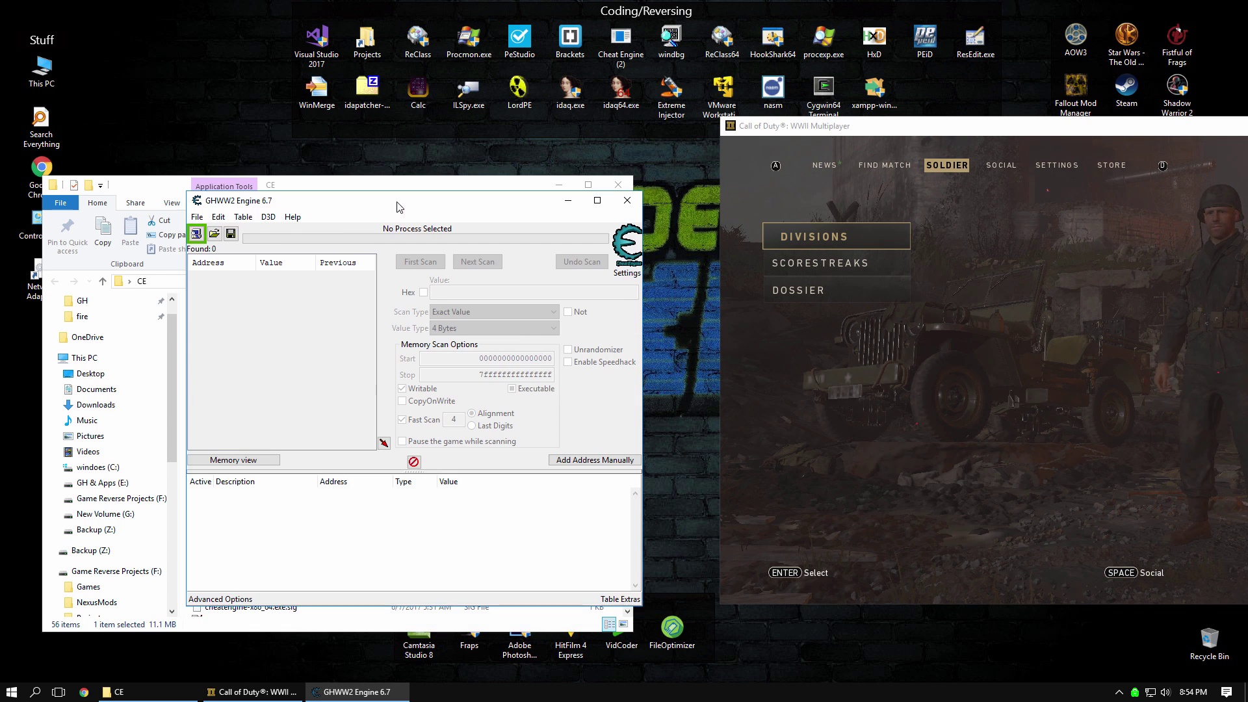
# - Open the Debugger Options page in the GHWW2 Engine settings
pyautogui.click(219, 216)
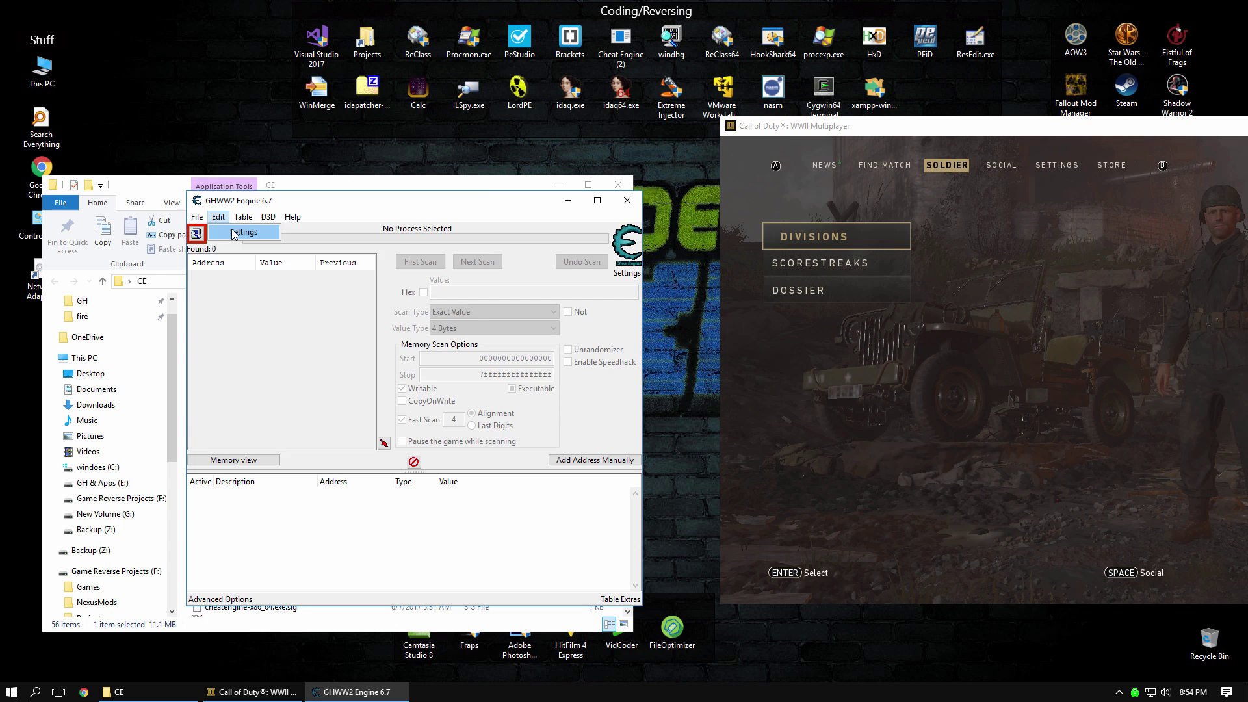
pyautogui.click(234, 232)
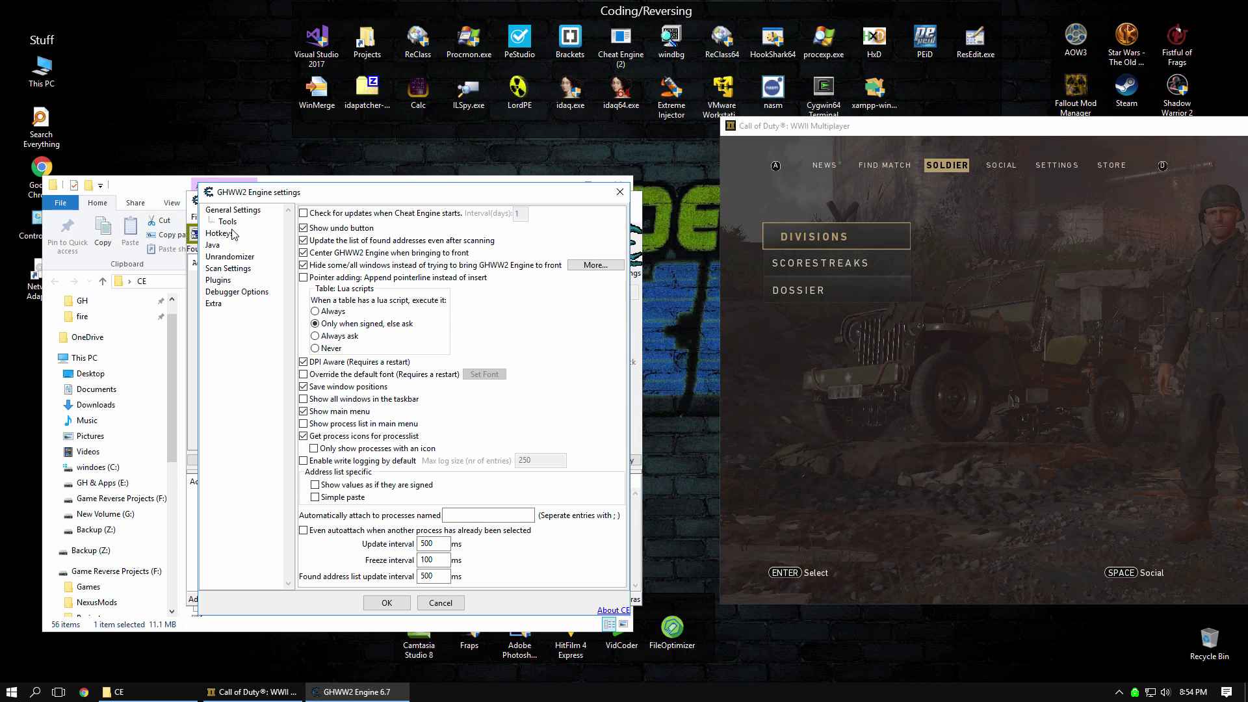
pyautogui.click(238, 292)
pyautogui.click(334, 366)
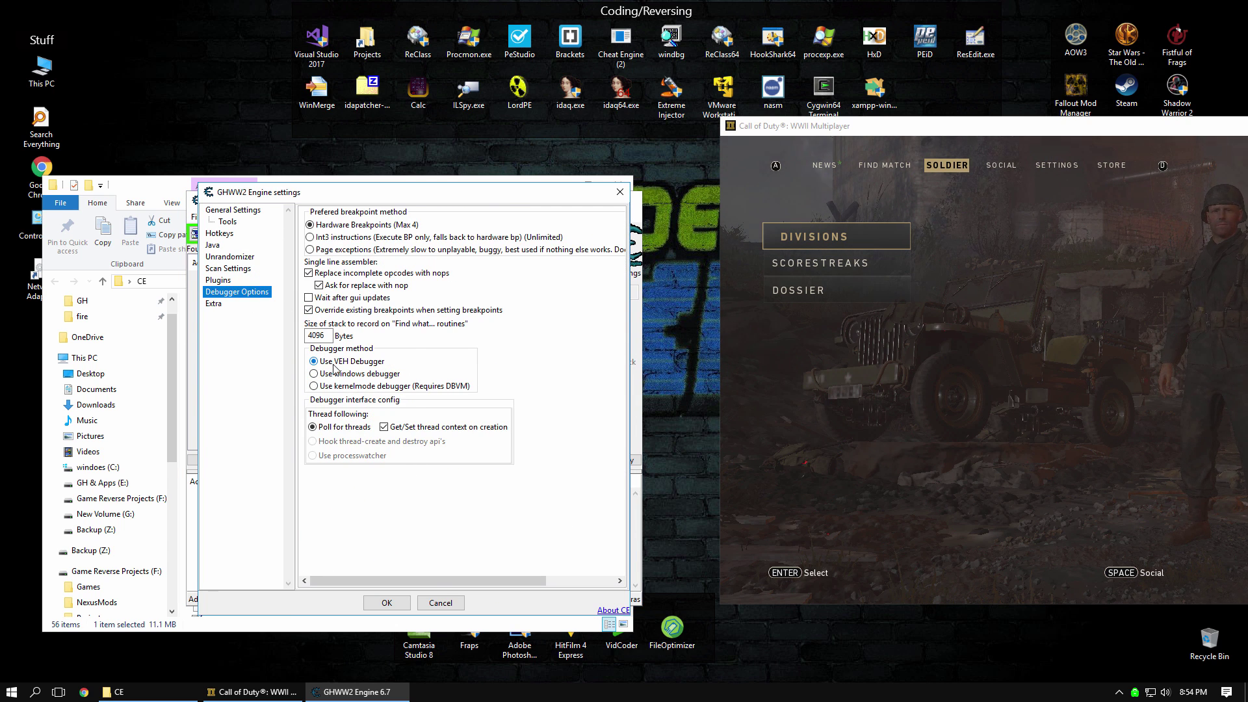
pyautogui.click(343, 375)
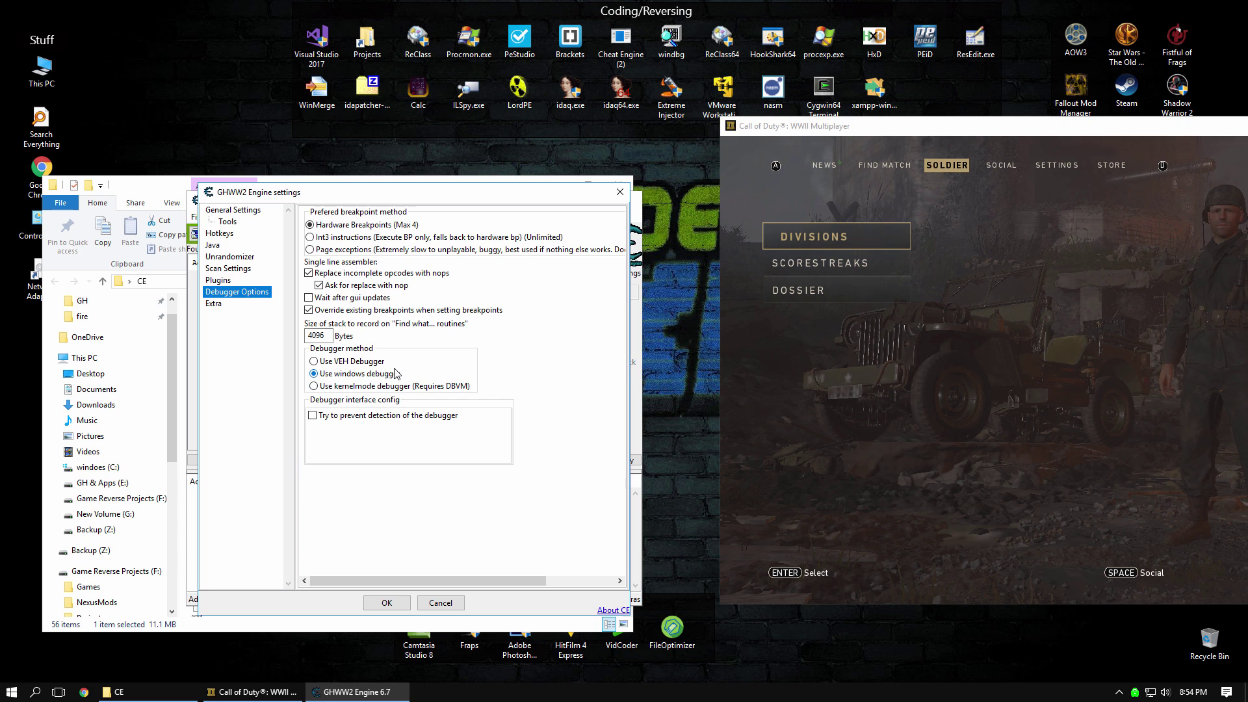
pyautogui.click(371, 366)
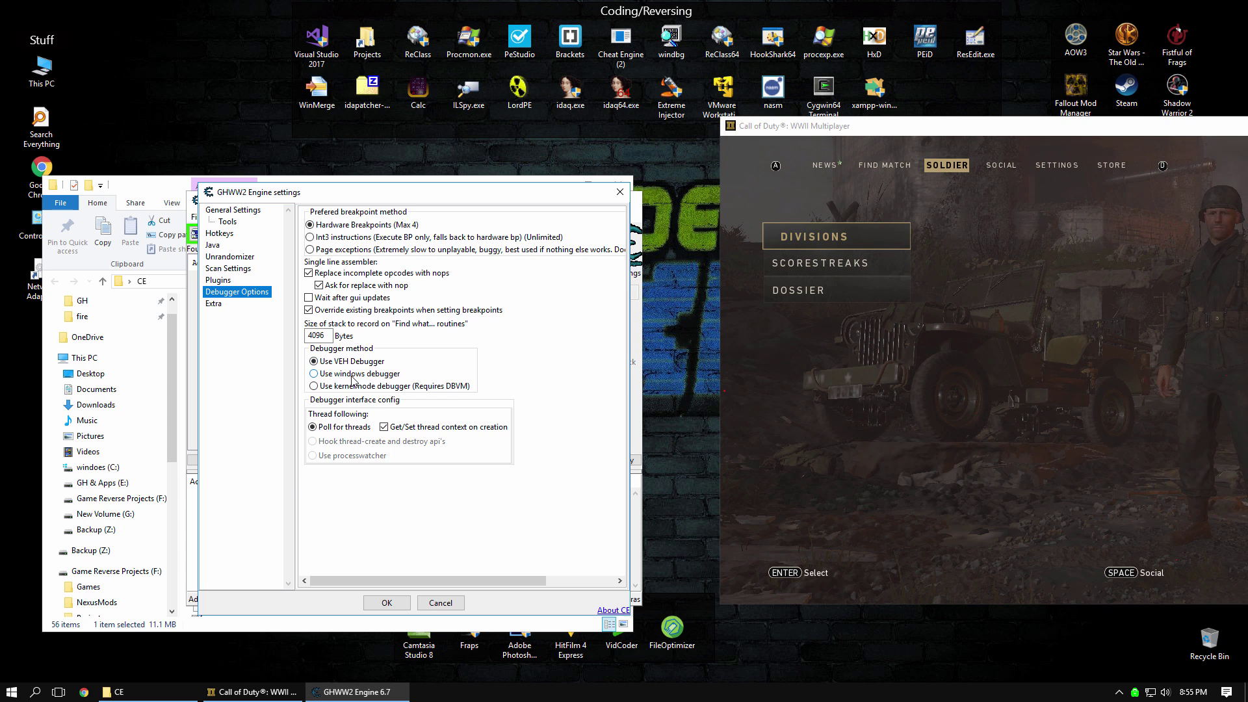
pyautogui.click(351, 376)
pyautogui.click(362, 364)
pyautogui.click(356, 375)
pyautogui.click(361, 364)
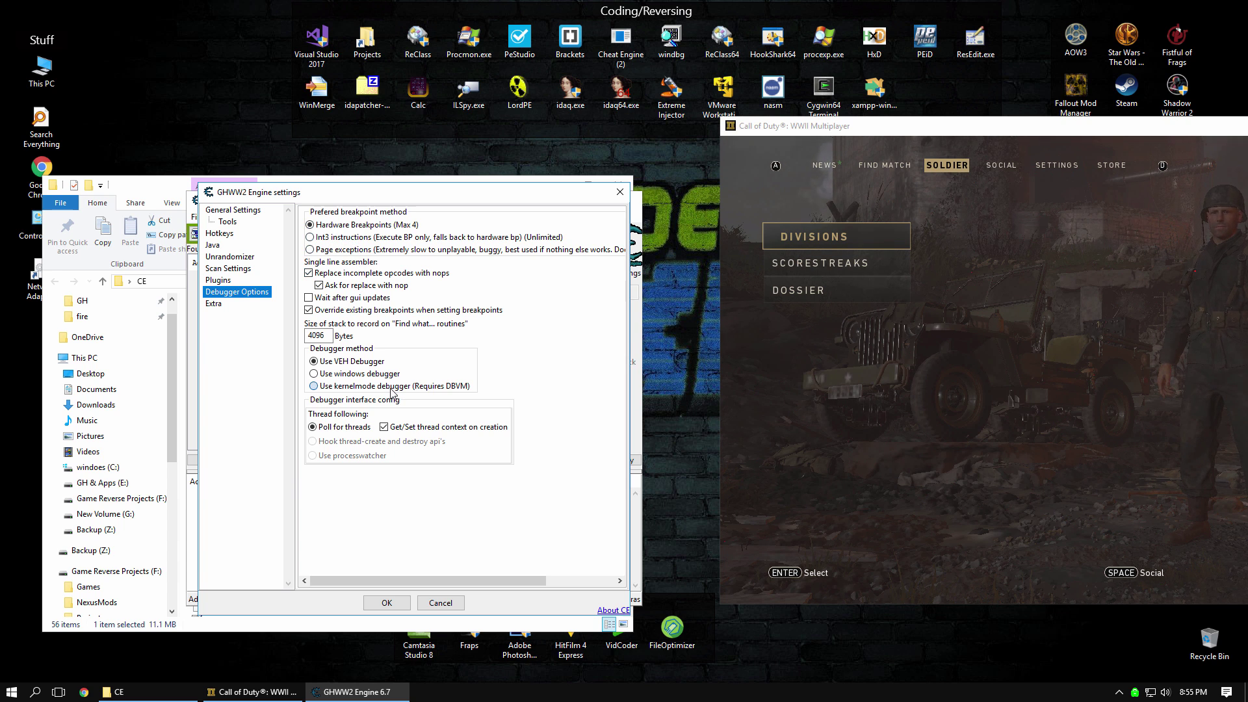
# - Set the debugger method to Use kernelmode debugger (Requires DBVM) and apply the settings
pyautogui.click(390, 387)
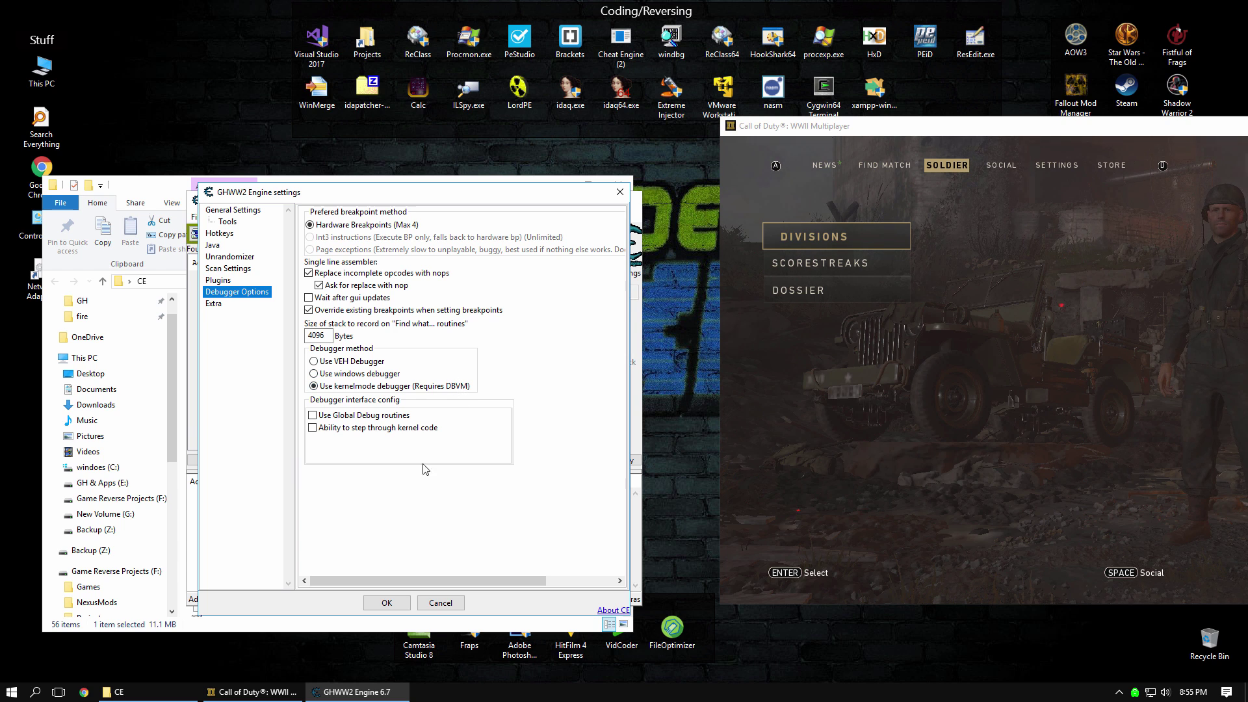
pyautogui.click(392, 598)
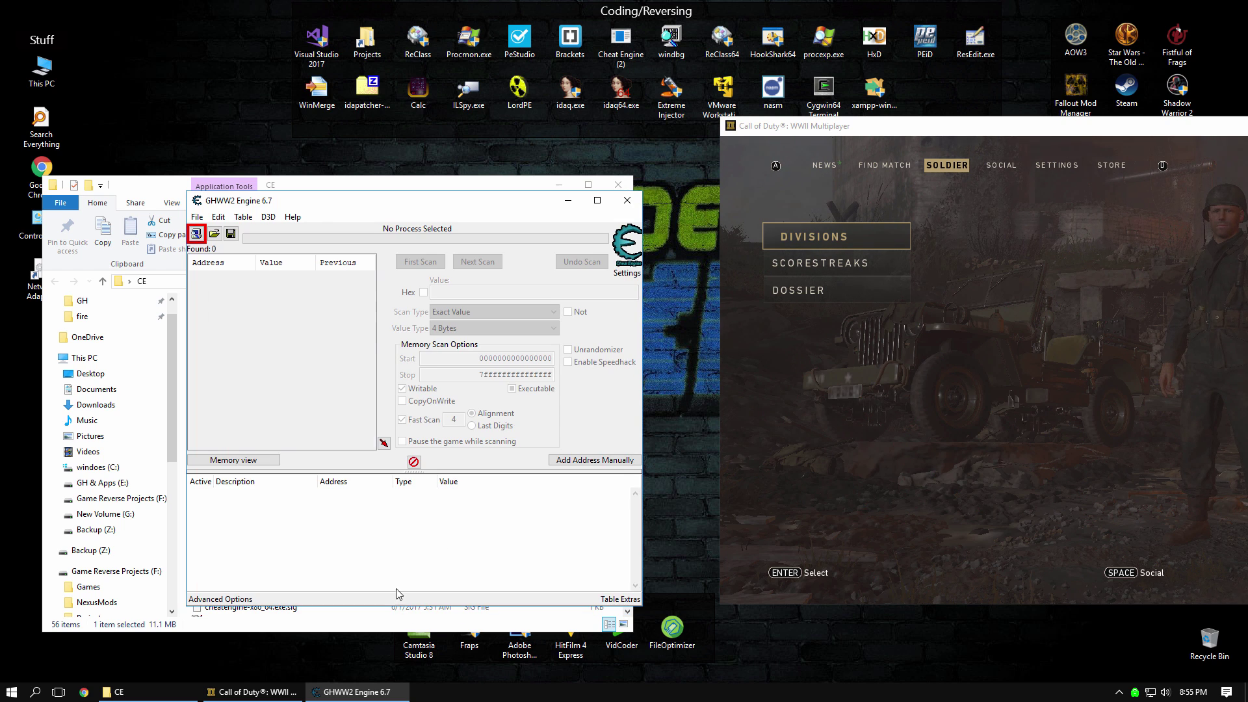
# - Open the About information of GHWW2 Engine and check the DBVM support status
pyautogui.click(293, 219)
pyautogui.click(333, 296)
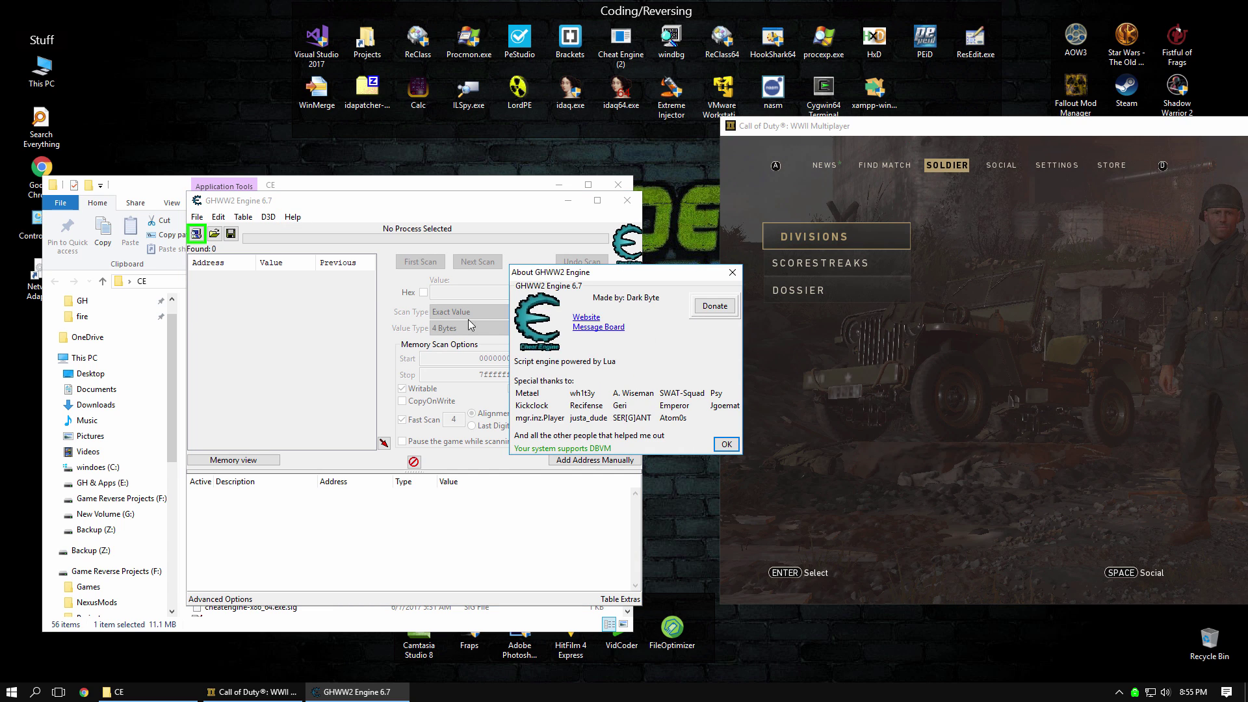
pyautogui.moveTo(565, 453)
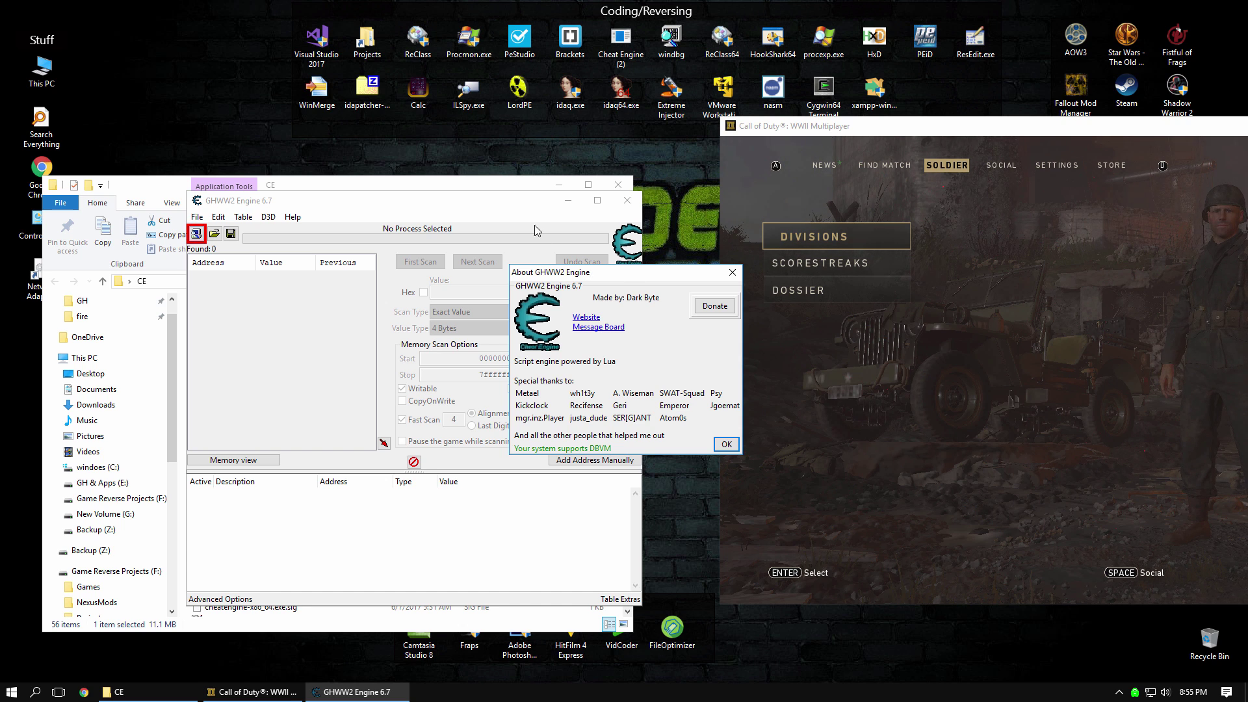
# - Examine the cheatengine executable, its .sig files and the dbk64.sys driver in the CE folder
pyautogui.click(495, 189)
pyautogui.click(408, 415)
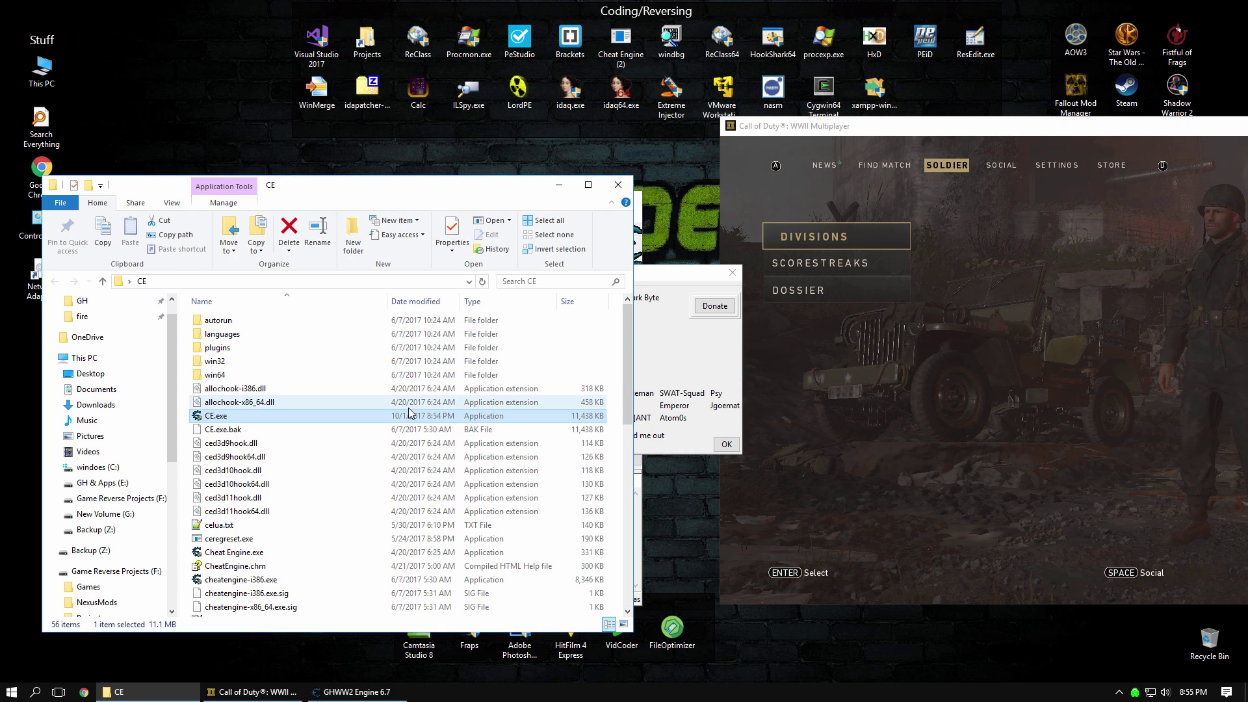
pyautogui.scroll(-1, 408, 413)
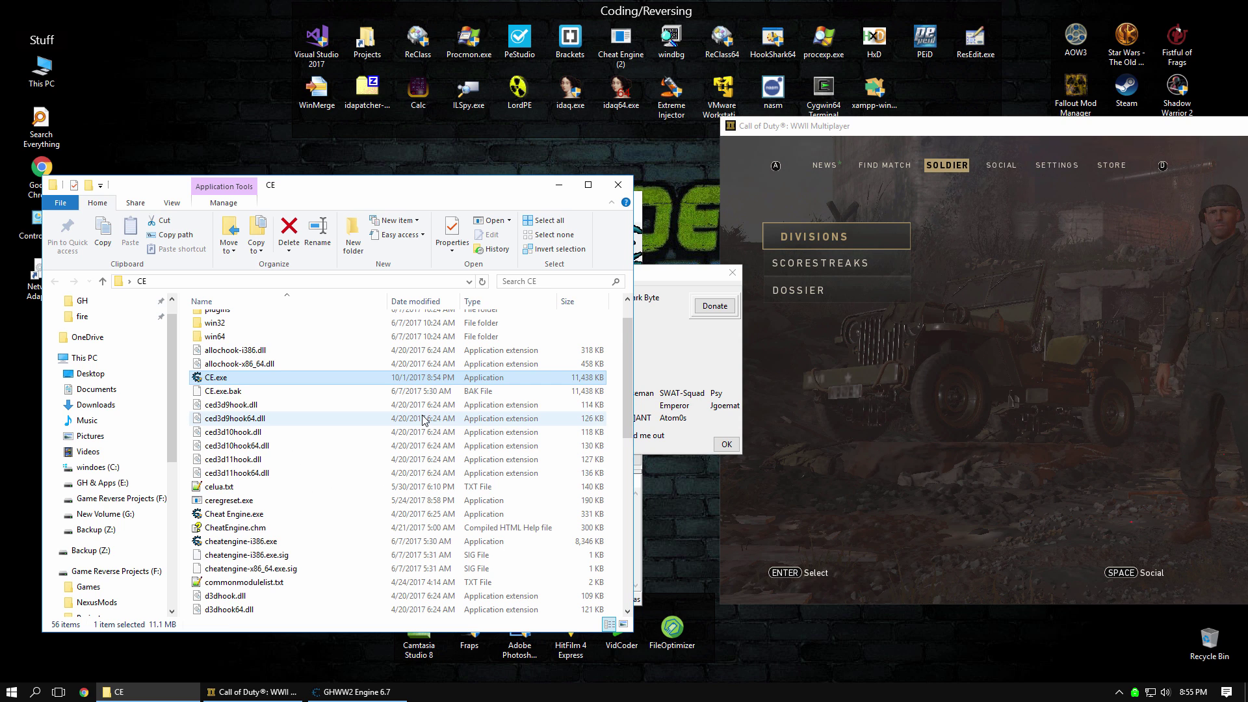
pyautogui.scroll(-1, 423, 420)
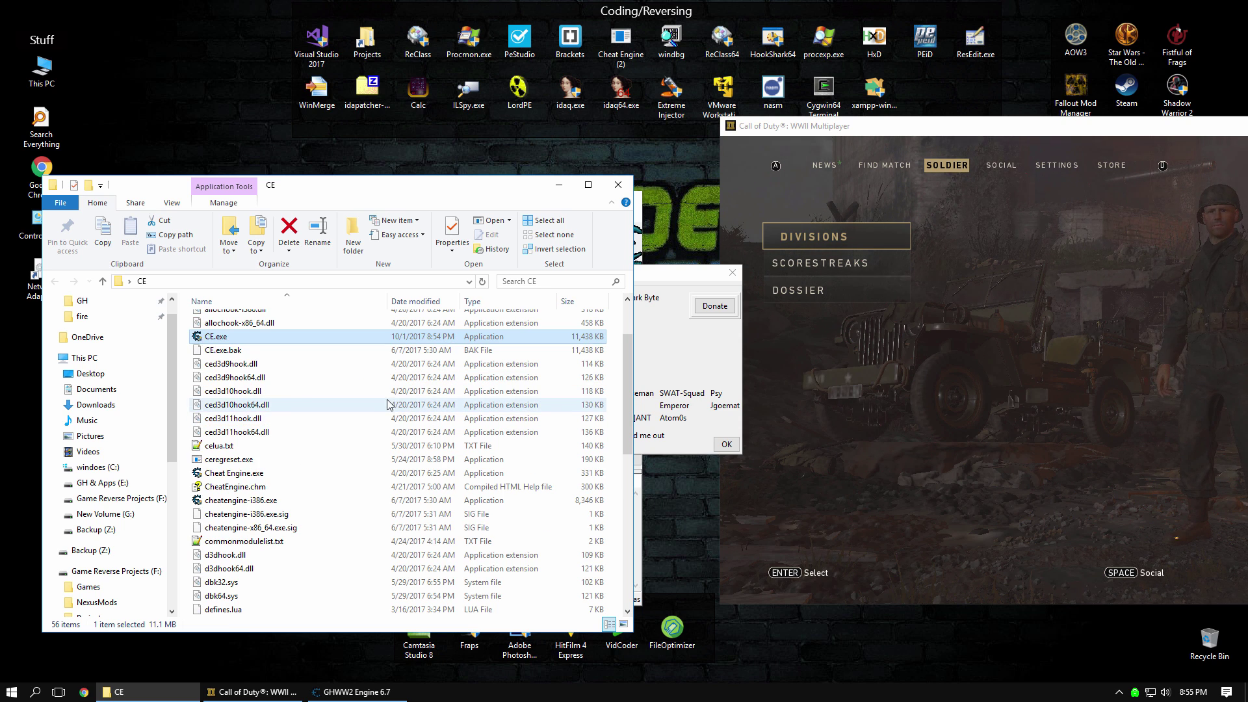
pyautogui.click(299, 527)
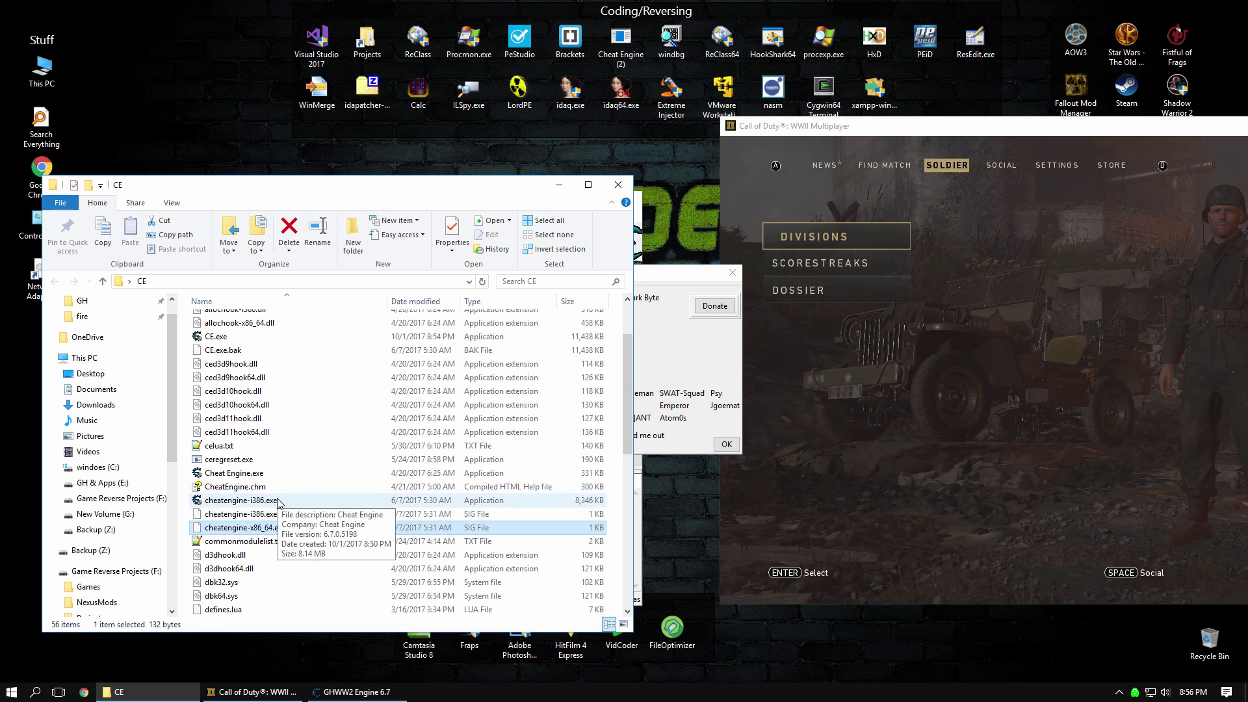
pyautogui.click(279, 501)
pyautogui.click(283, 514)
pyautogui.click(287, 497)
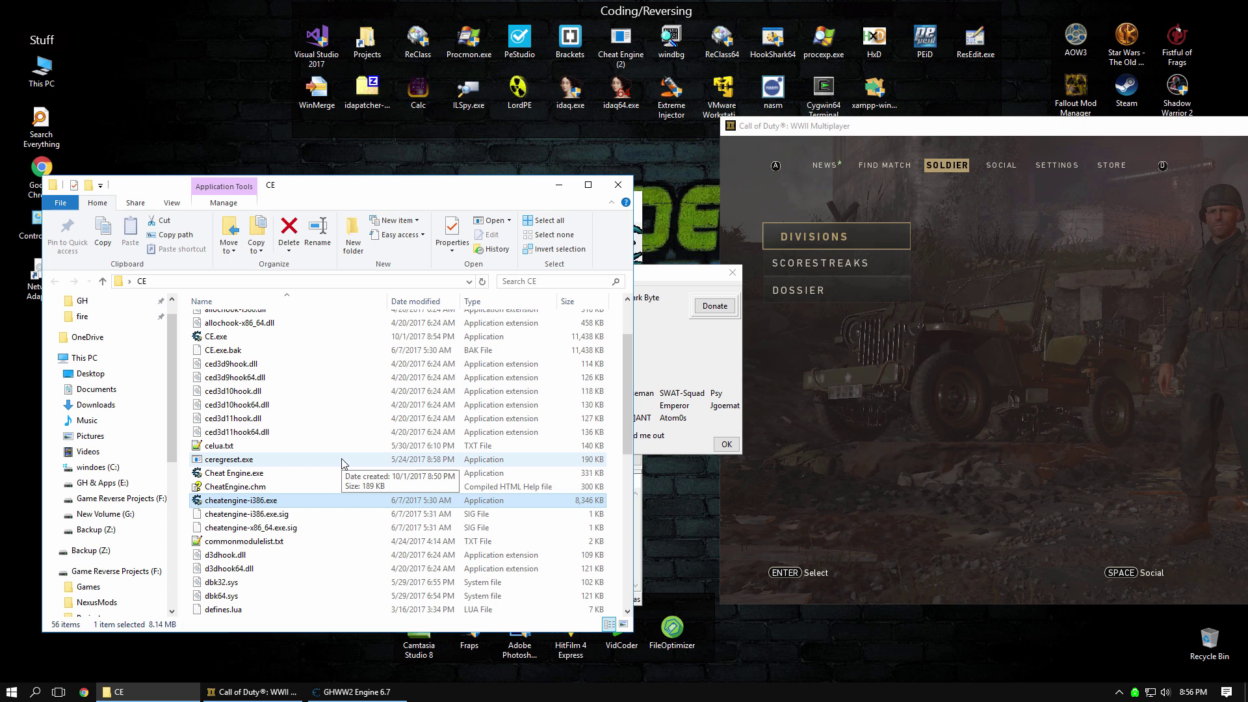
pyautogui.click(314, 515)
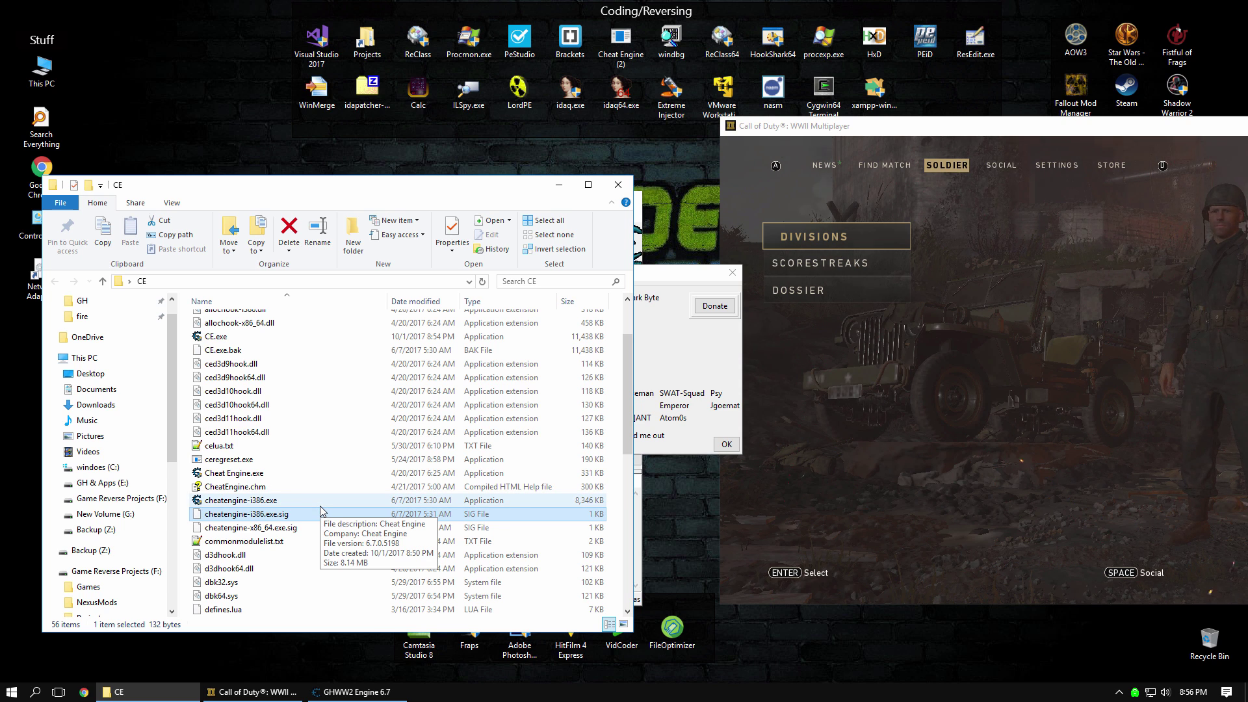
pyautogui.scroll(-3, 320, 510)
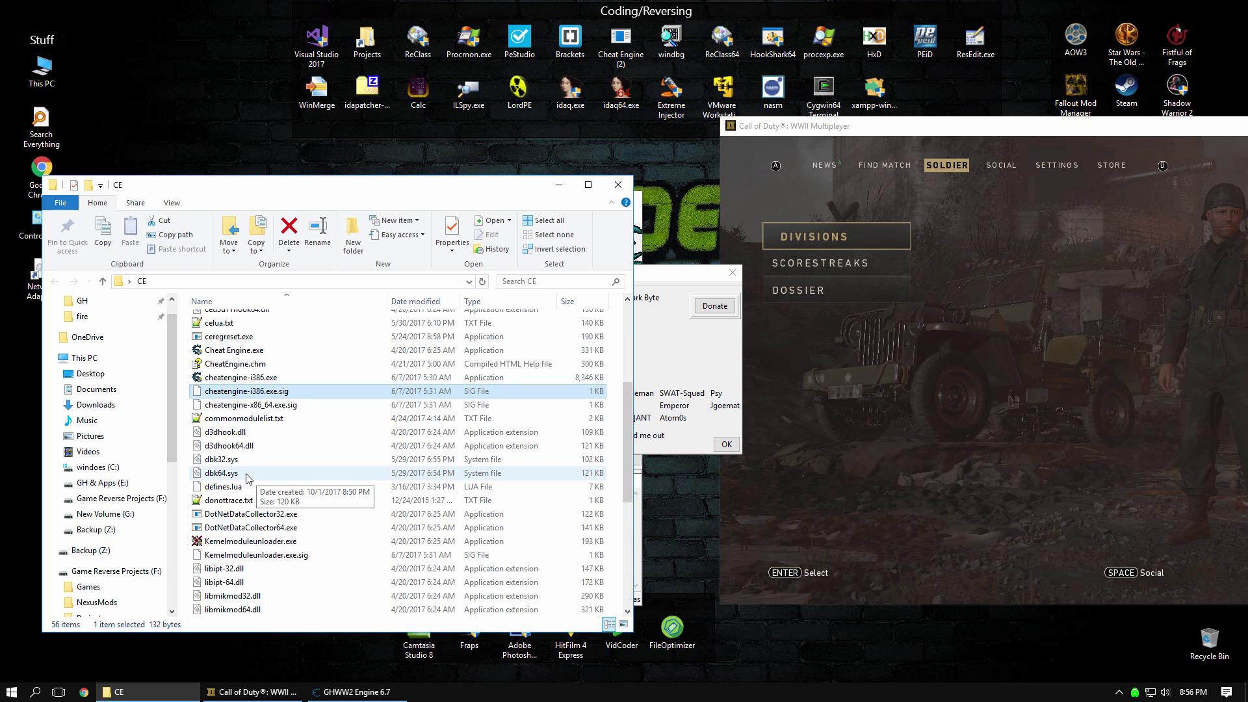
pyautogui.click(247, 478)
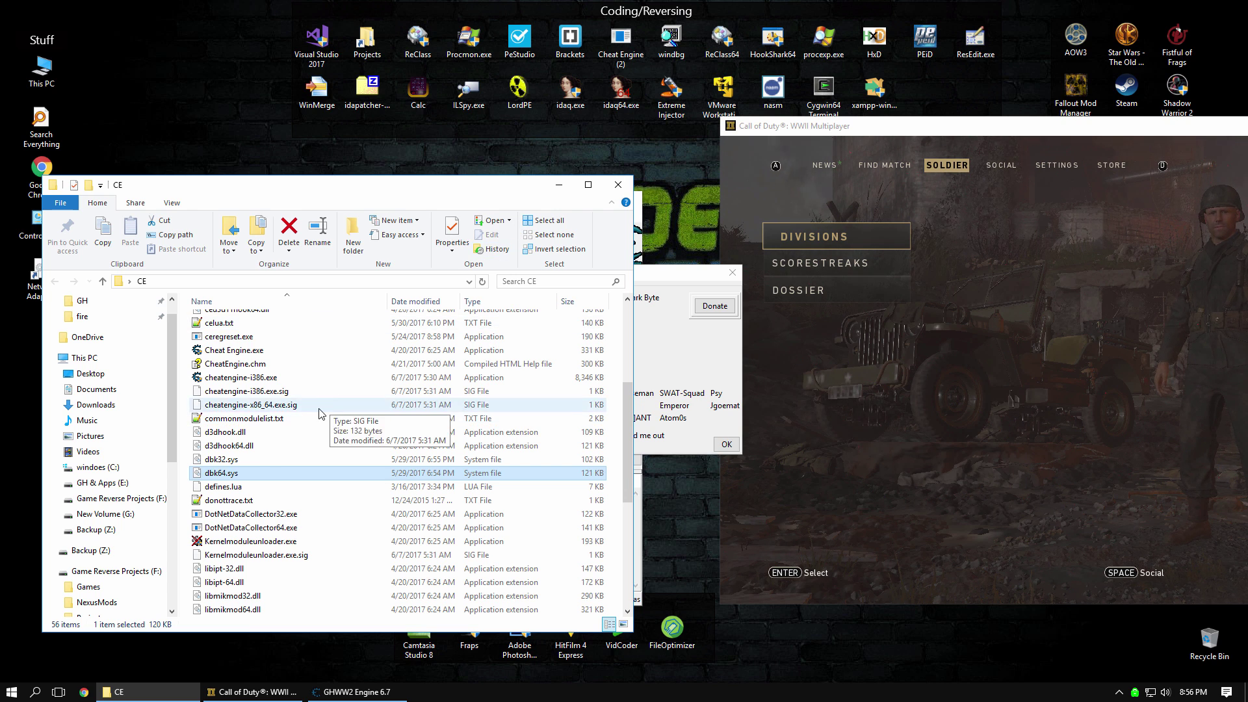
pyautogui.click(283, 460)
pyautogui.click(272, 475)
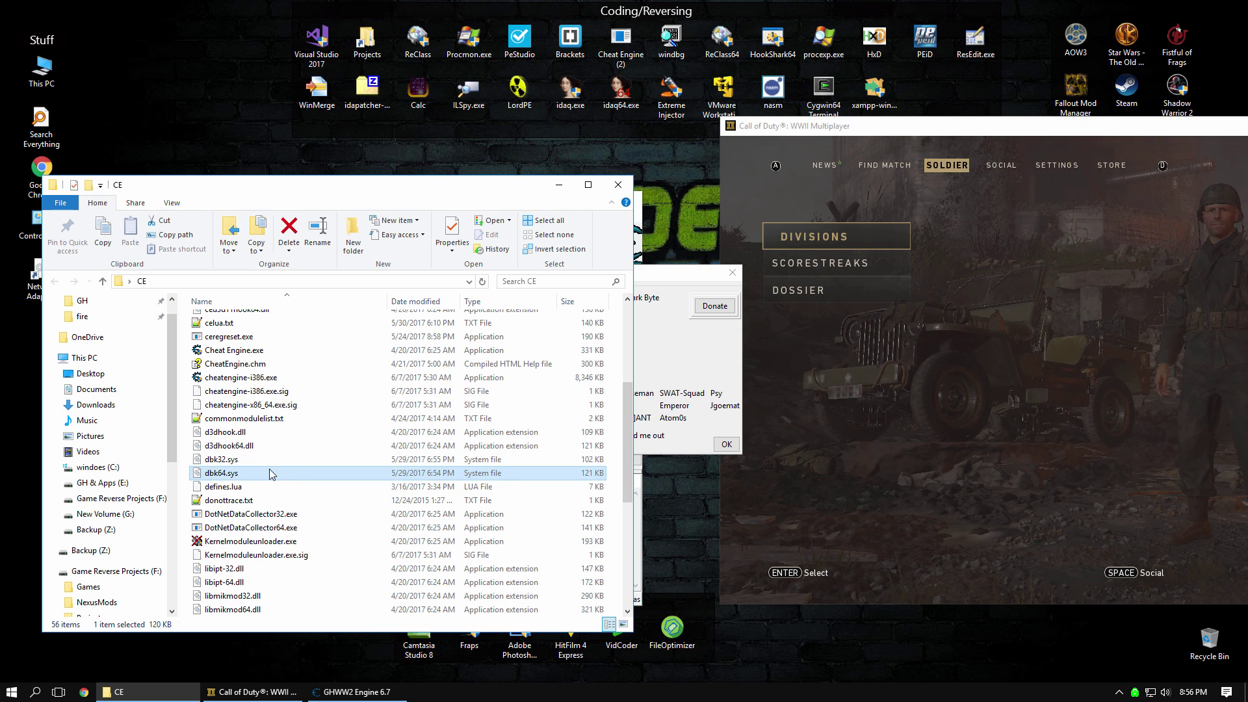
# - Close the About window and move the GHWW2 Engine window clear of the COD WWII Bypass desktop icons
pyautogui.click(559, 187)
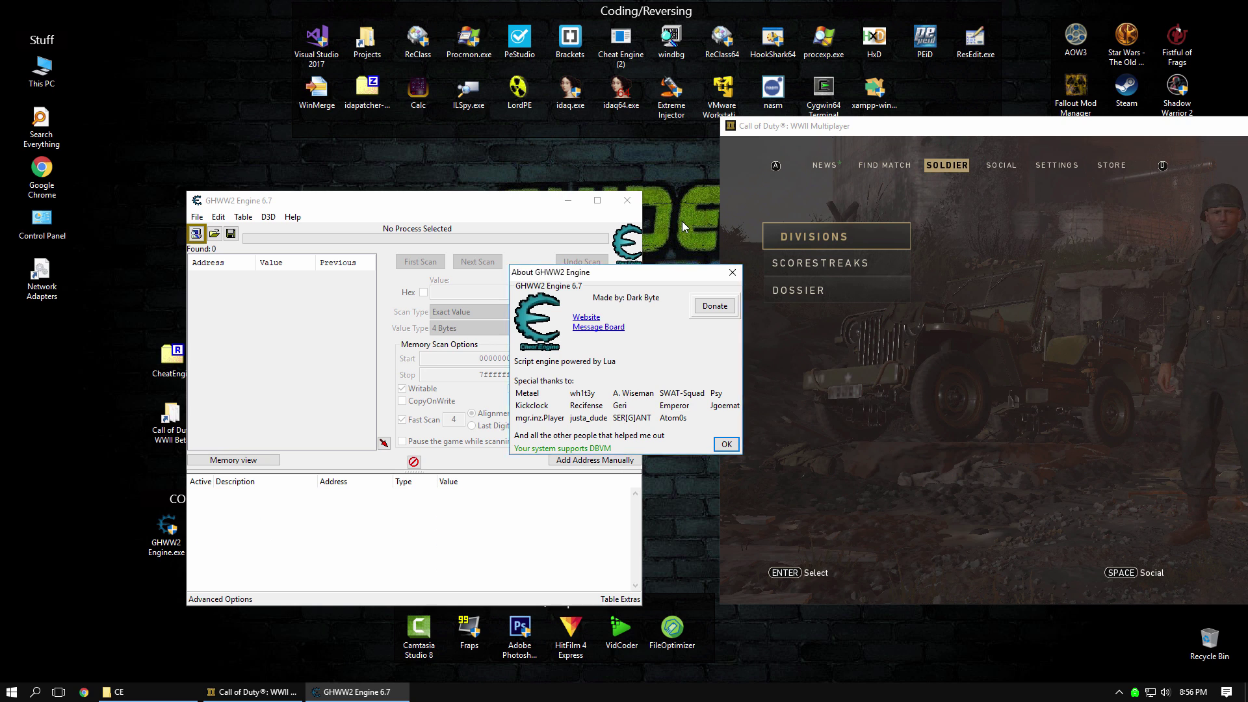
pyautogui.press('Return')
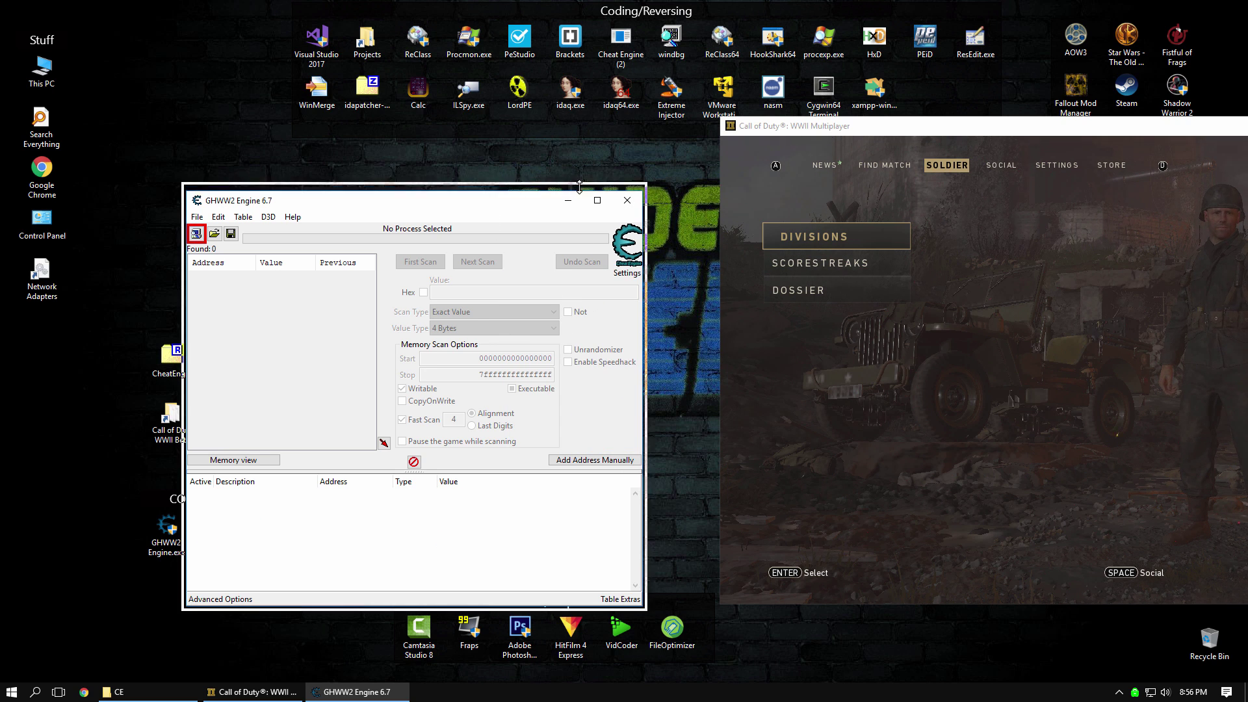
pyautogui.moveTo(560, 196); pyautogui.dragTo(674, 186)
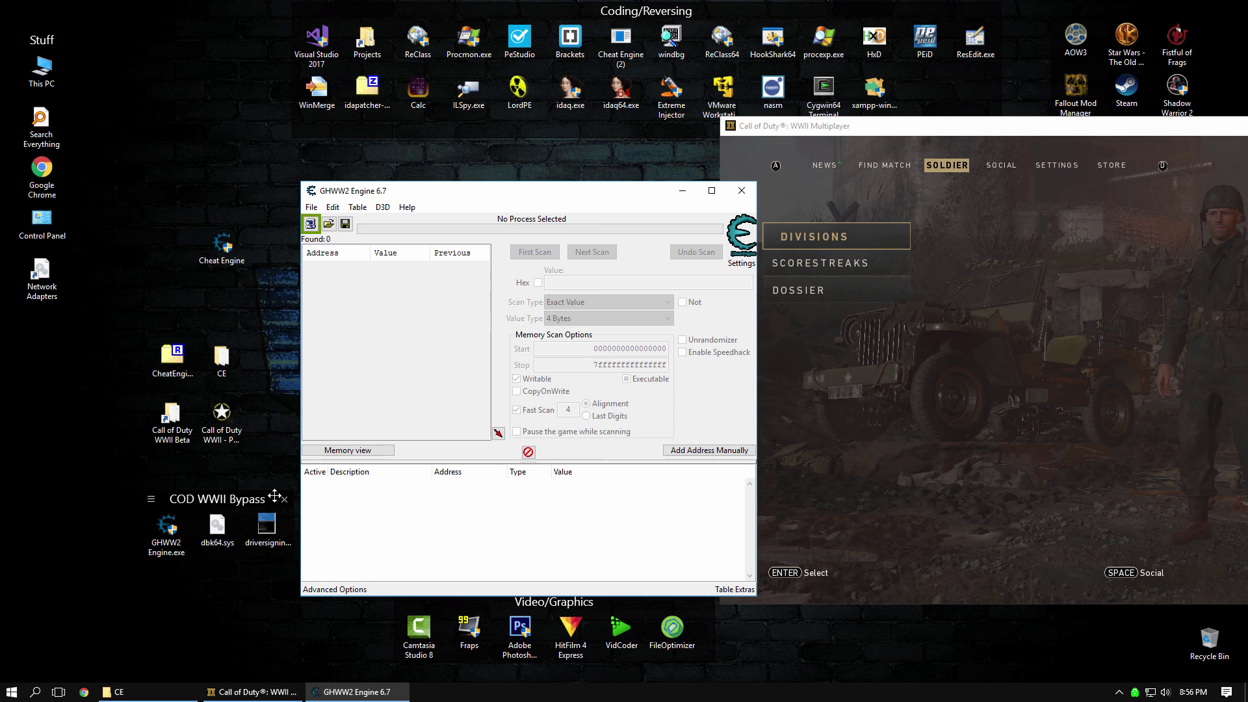
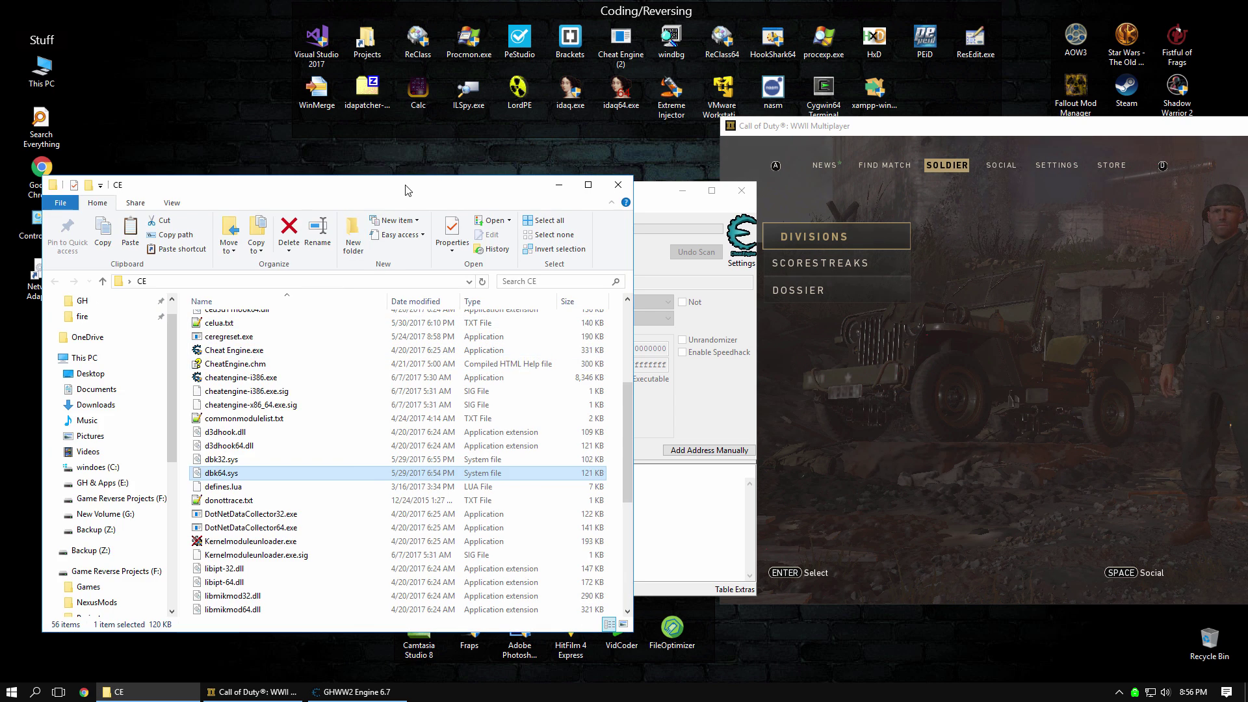
# - Close GHWW2 Engine and paste the desktop copy of dbk64.sys into the CE folder, replacing the existing file
pyautogui.doubleClick(408, 186)
pyautogui.rightClick(636, 410)
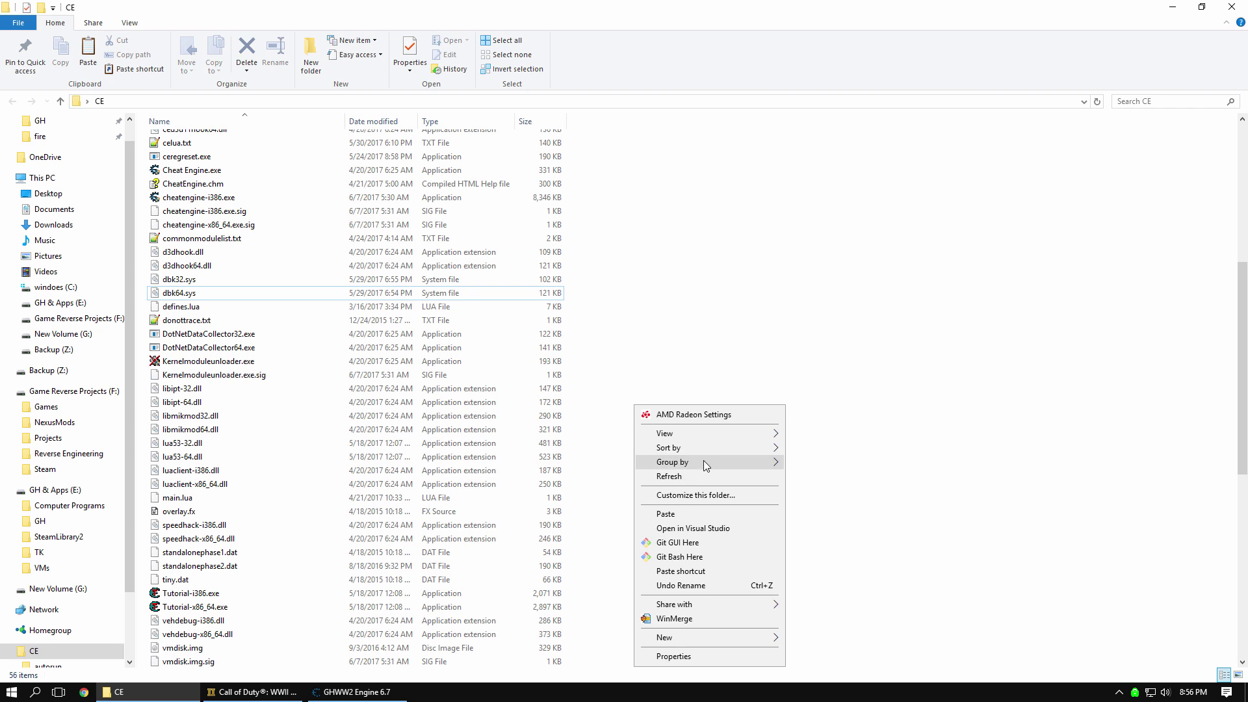
pyautogui.click(676, 511)
pyautogui.click(358, 692)
pyautogui.click(742, 188)
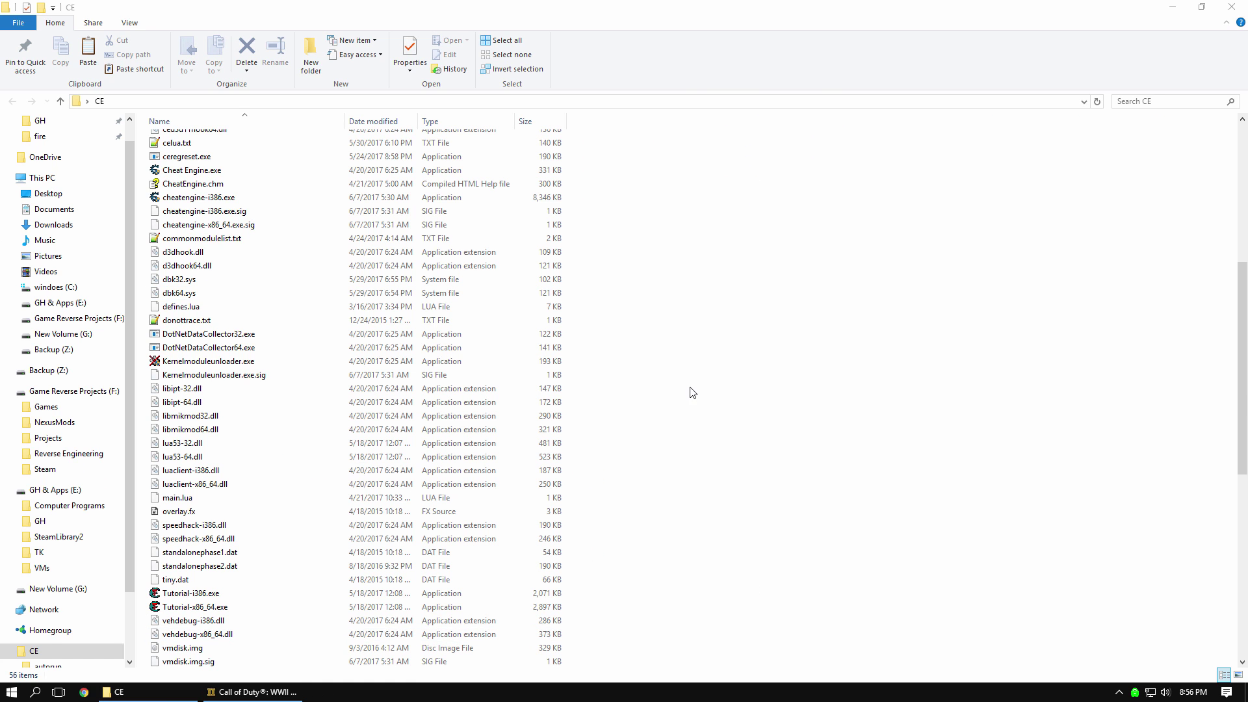
pyautogui.rightClick(691, 388)
pyautogui.click(722, 496)
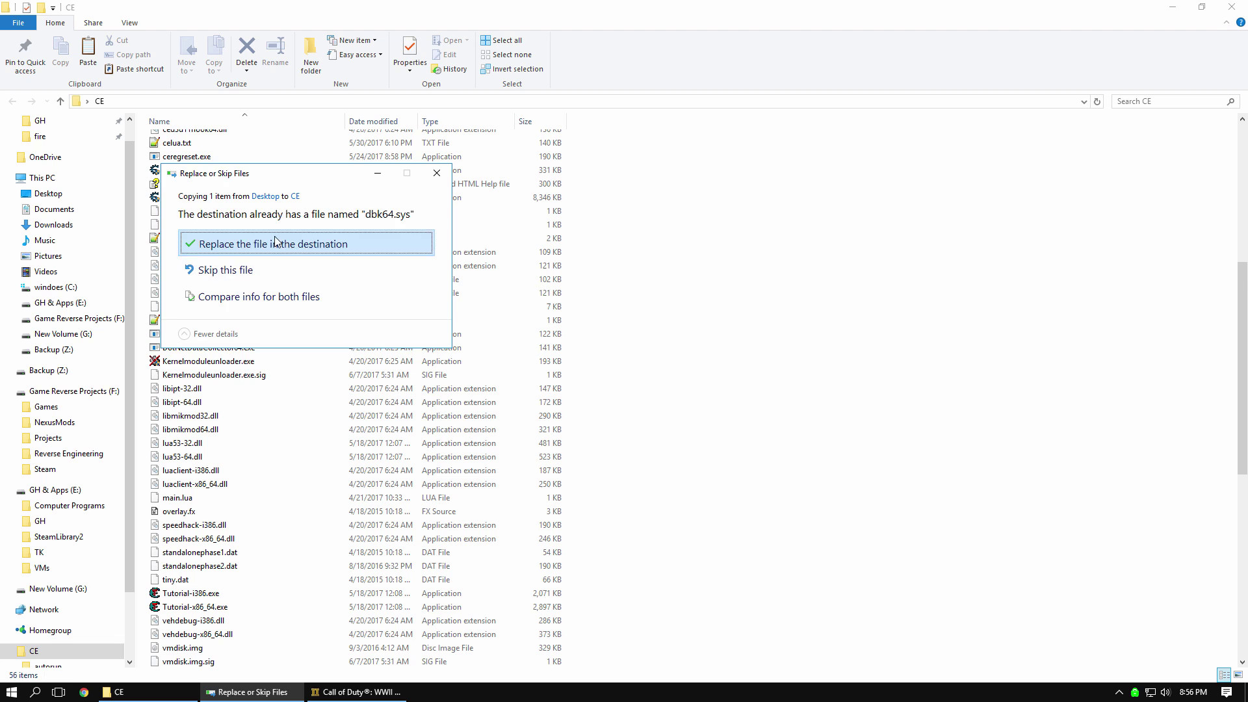
pyautogui.click(276, 240)
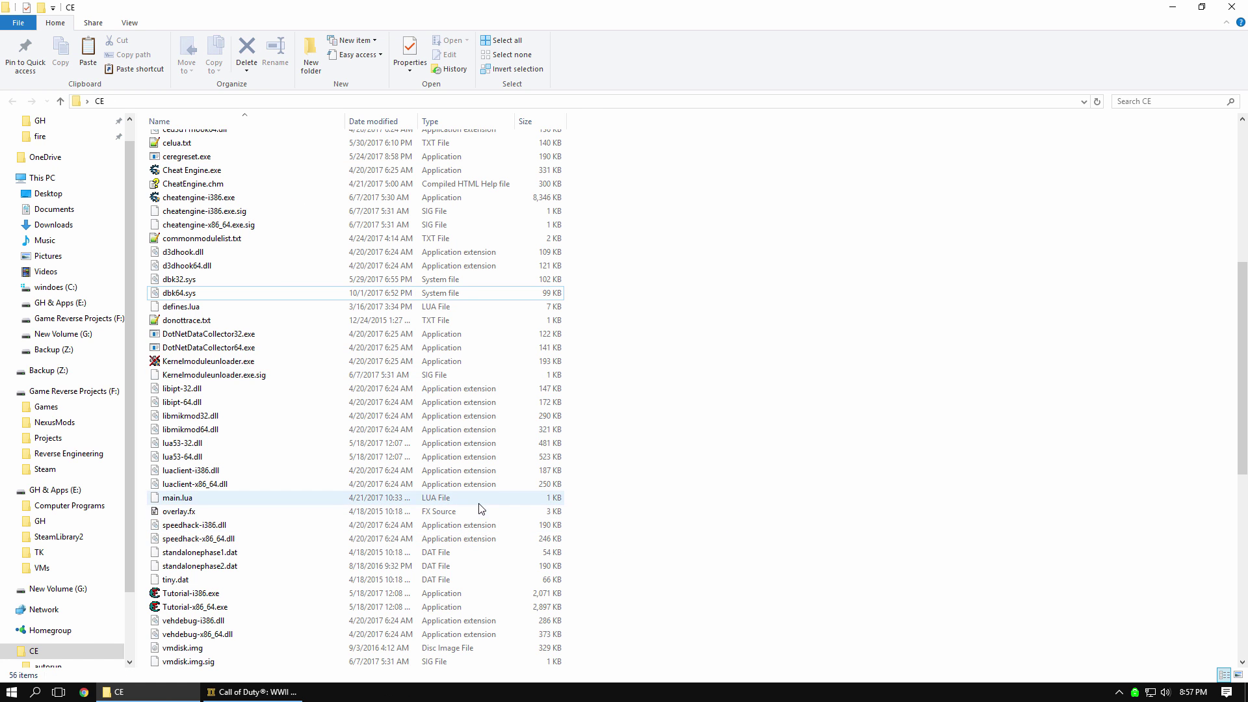
# - Unload the old driver by running Kernelmoduleunloader.exe from the CE folder, and dismiss its message
pyautogui.click(224, 362)
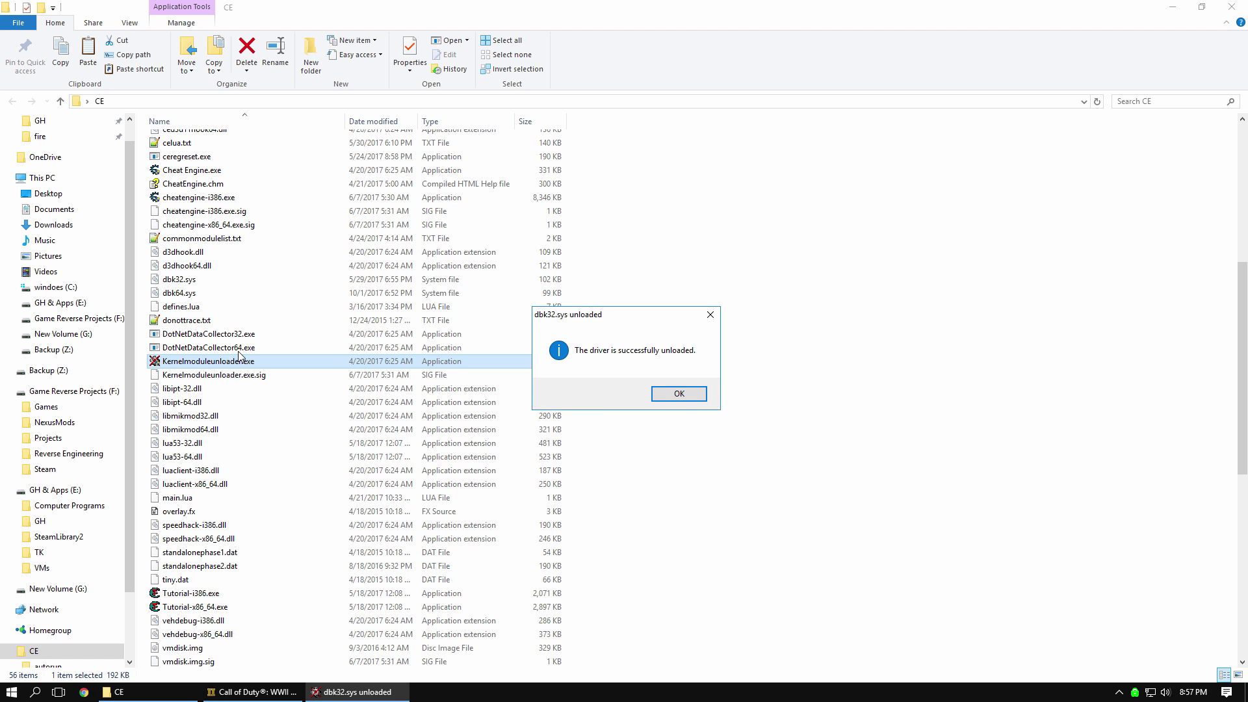
pyautogui.click(679, 393)
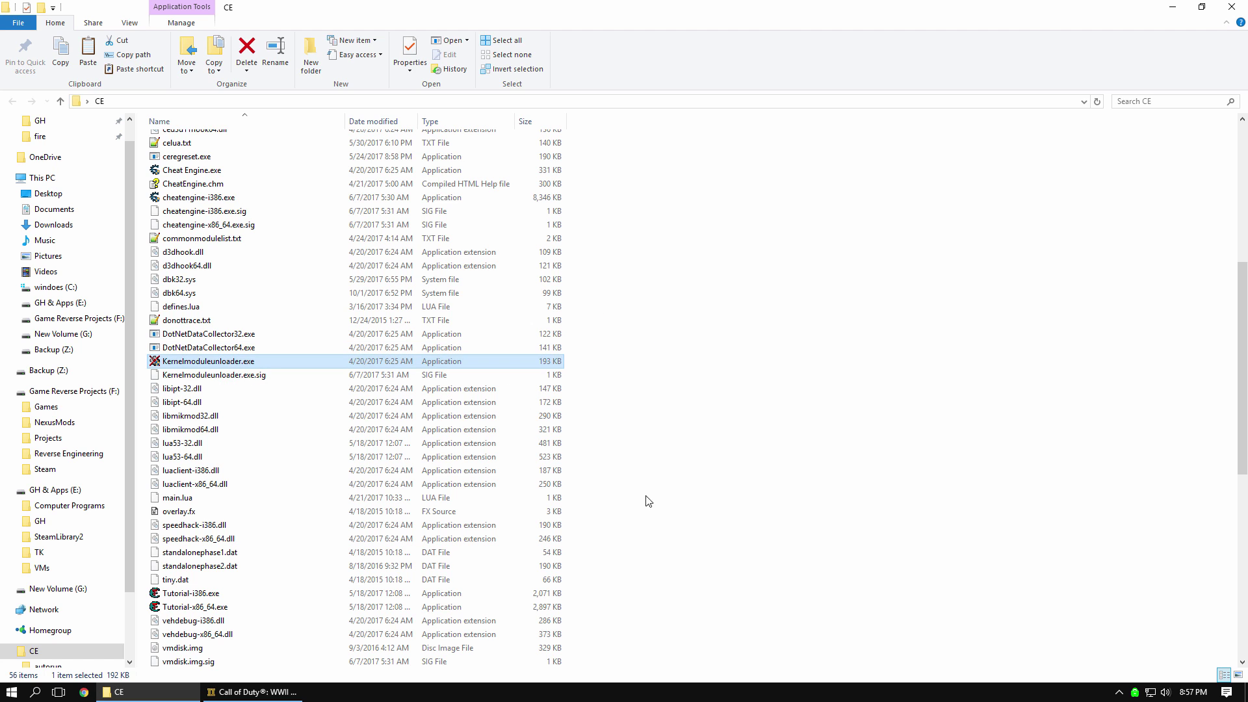
# - Relaunch CE.exe from the CE folder and open its About window
pyautogui.scroll(5, 780, 351)
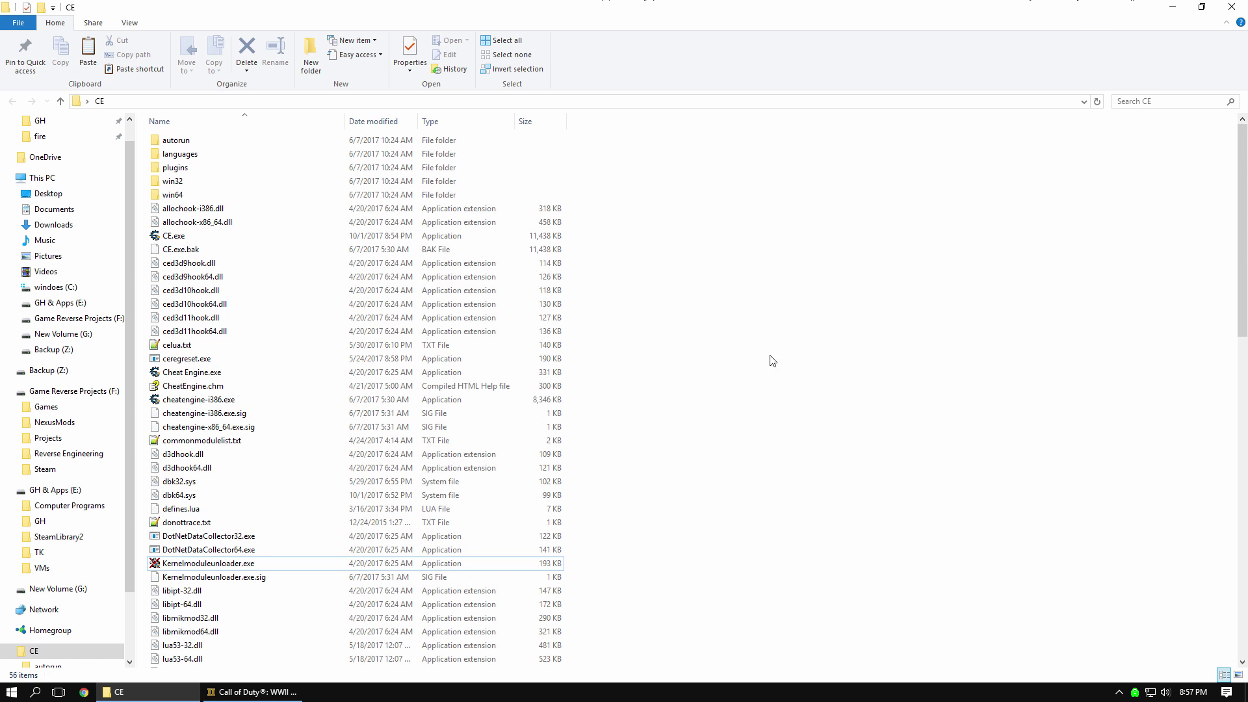
pyautogui.doubleClick(203, 238)
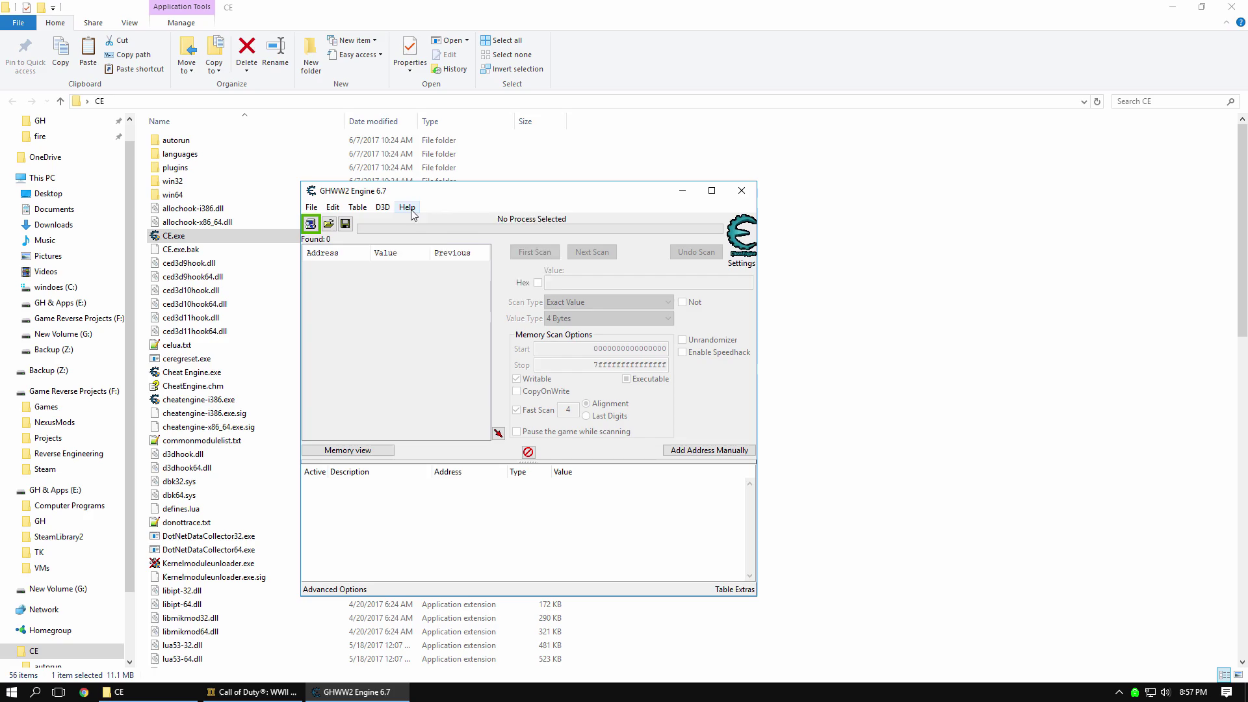
pyautogui.click(408, 208)
pyautogui.click(451, 290)
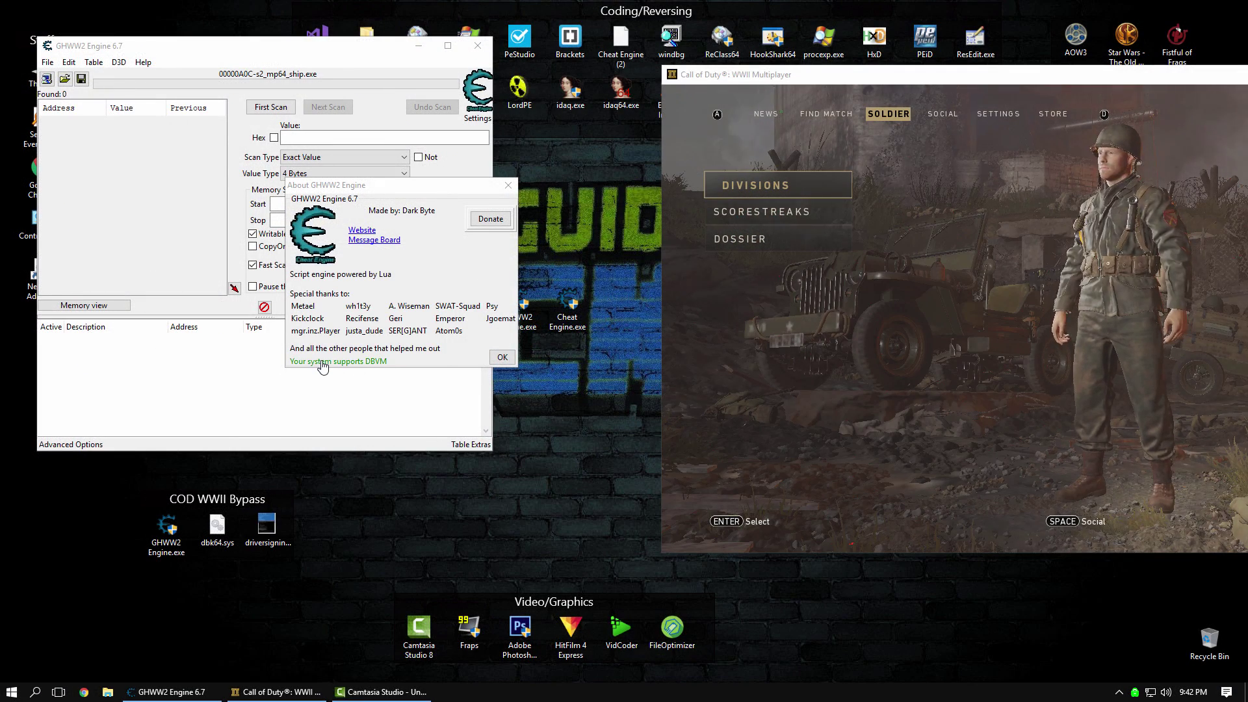
# - View the desktop image driversigningenforcement.png for the Disable Driver Signature Enforcement boot option, and close it
pyautogui.moveTo(323, 366)
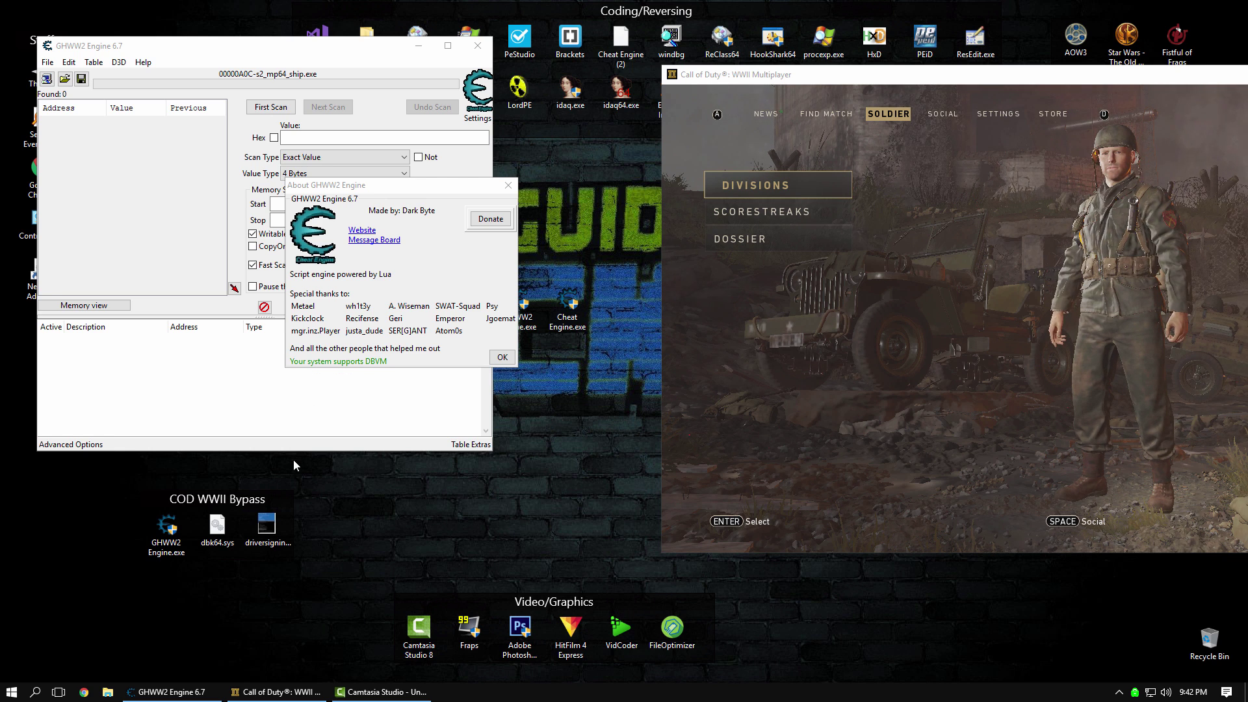
pyautogui.doubleClick(266, 525)
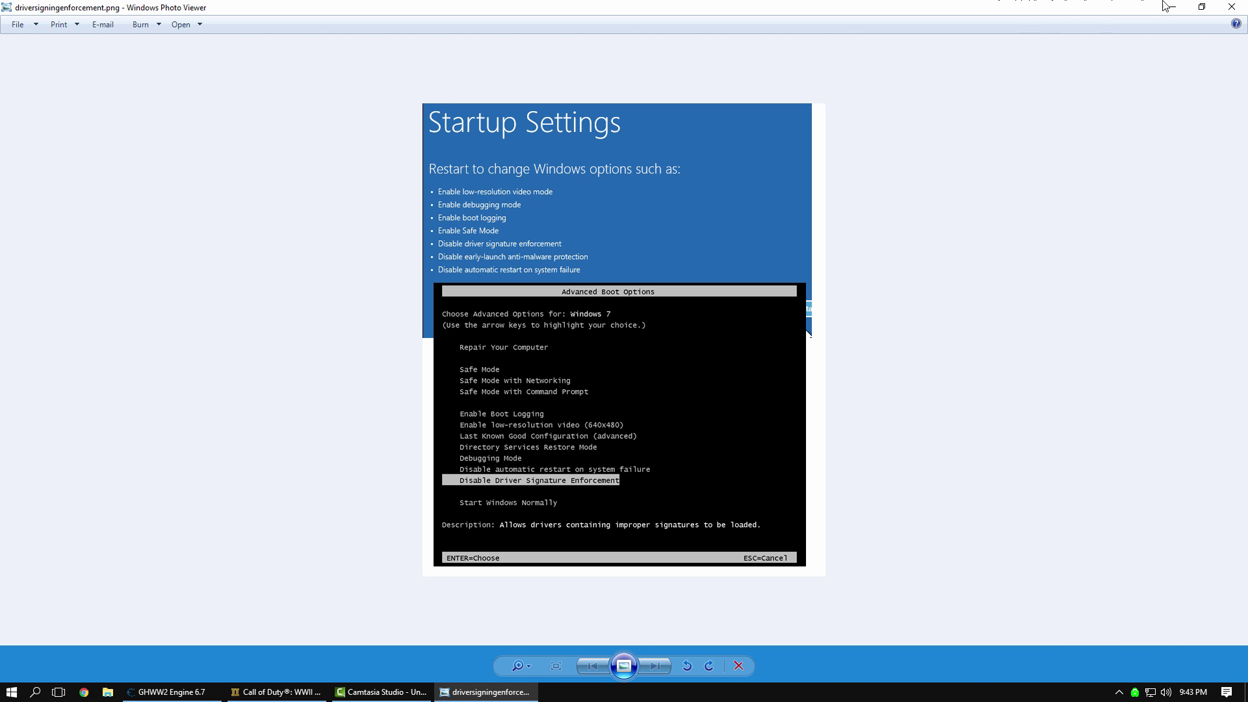
pyautogui.click(1231, 6)
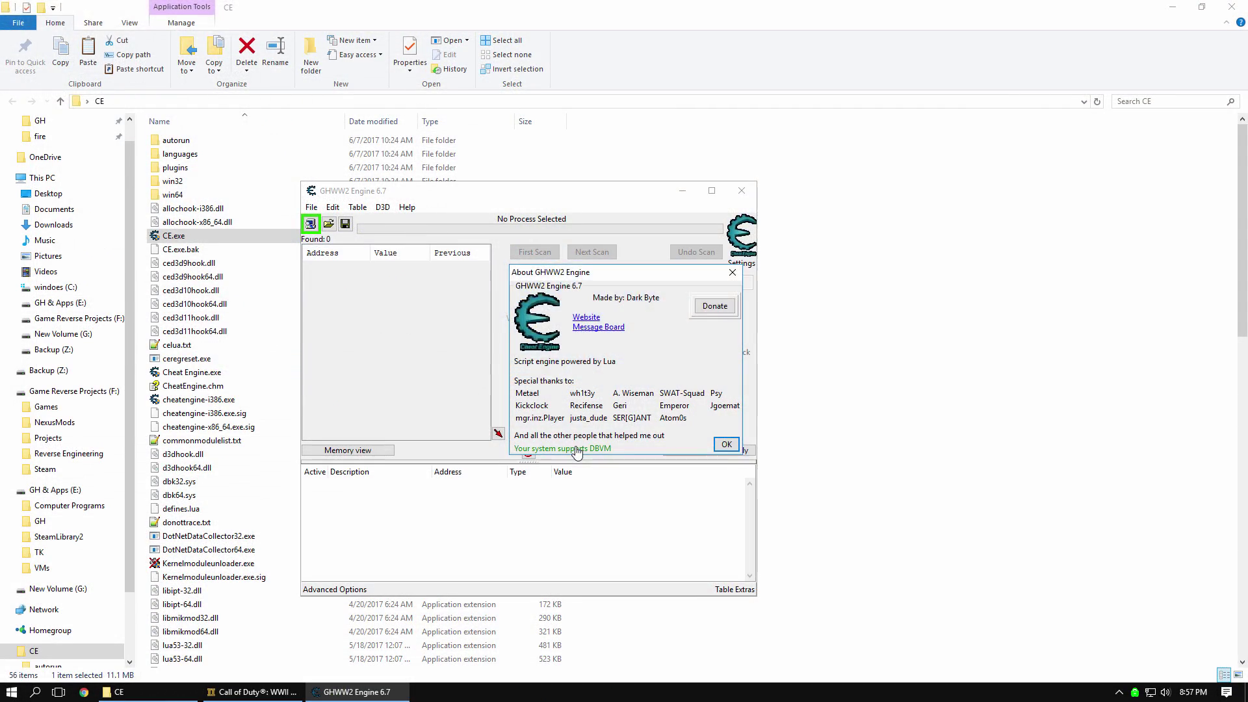
# - Start DBVM from the About window's support status line, accepting the crash warning, and close the window
pyautogui.click(576, 449)
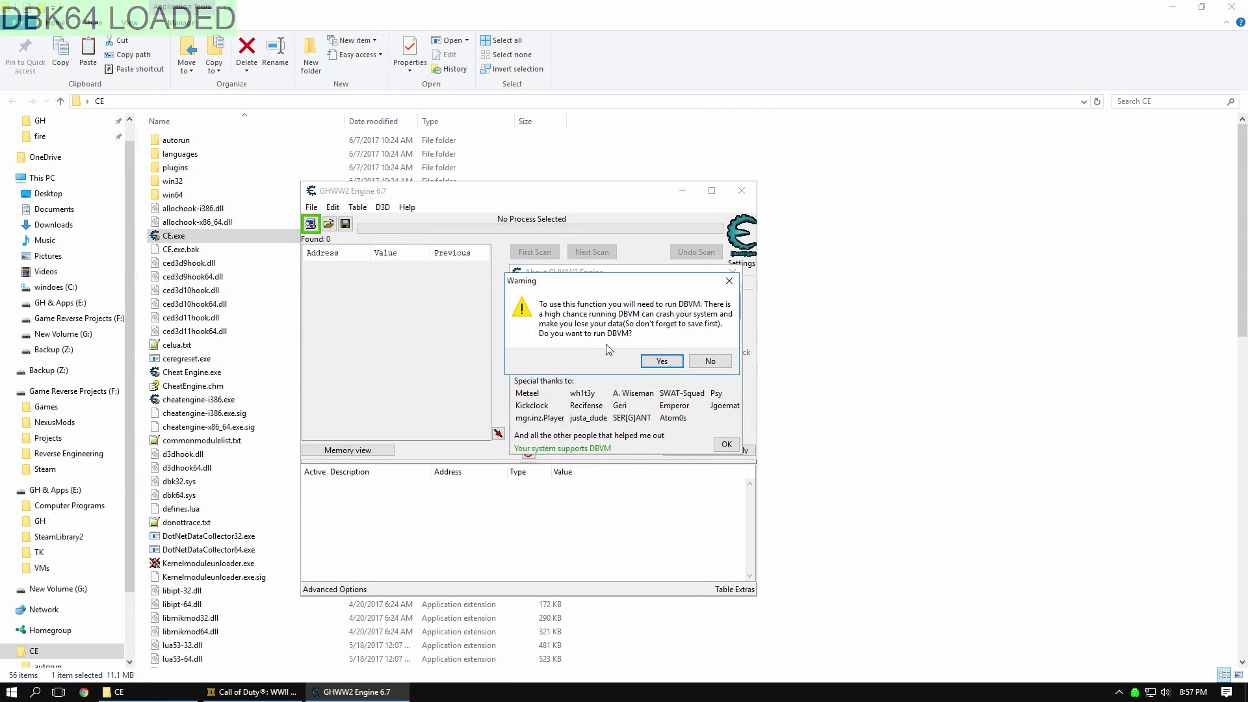
pyautogui.click(654, 361)
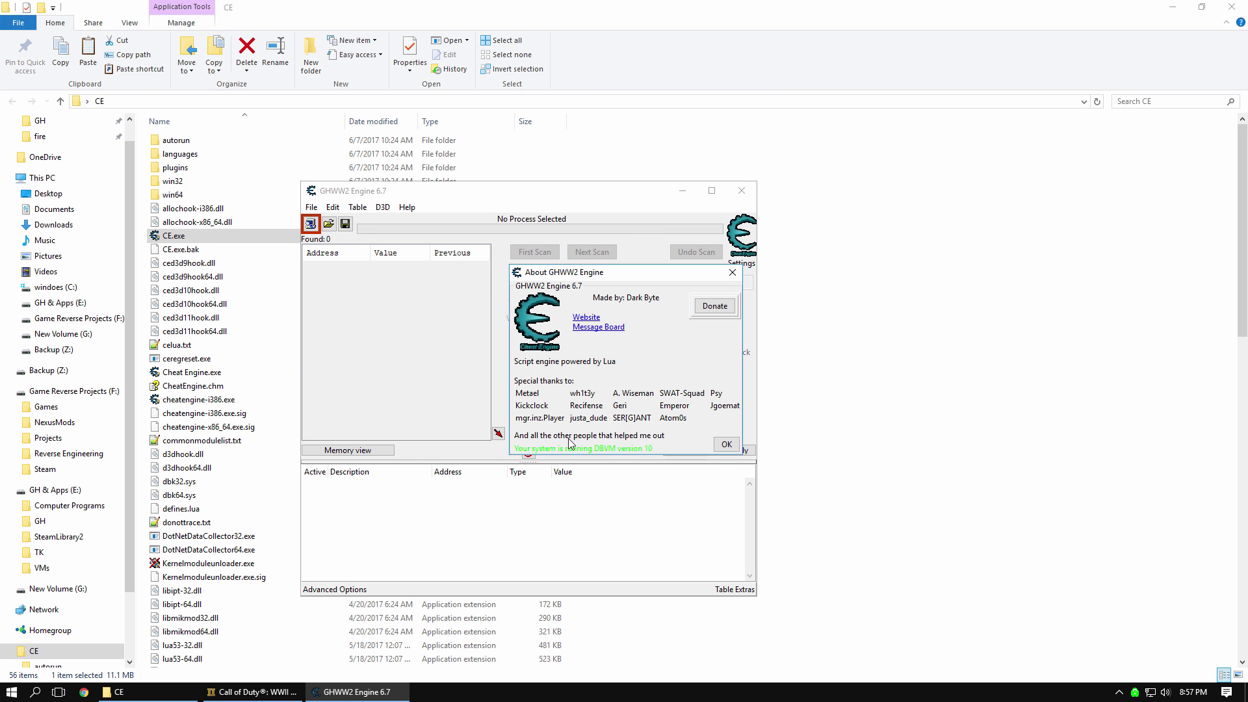
pyautogui.click(726, 445)
# - Open the Call of Duty: WWII Multiplayer process in GHWW2 Engine and move the dbk64.sys compatibility notice aside
pyautogui.click(1172, 7)
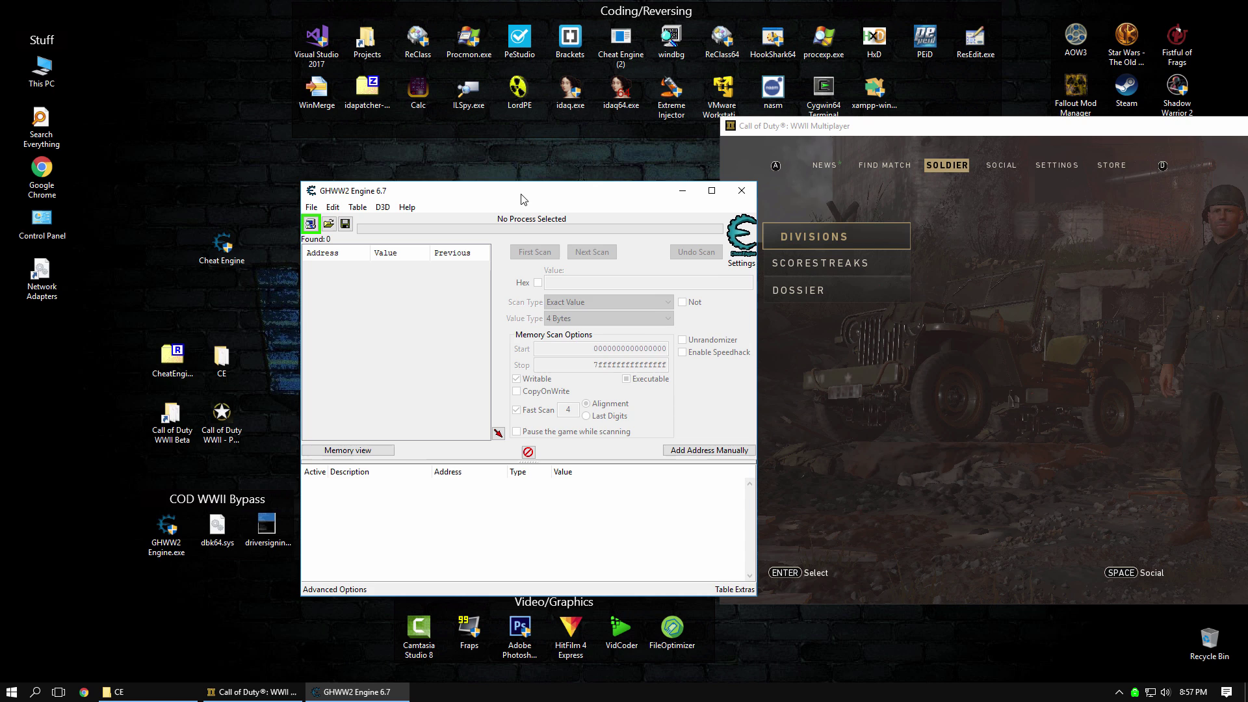
pyautogui.moveTo(520, 198); pyautogui.dragTo(362, 176)
pyautogui.click(152, 202)
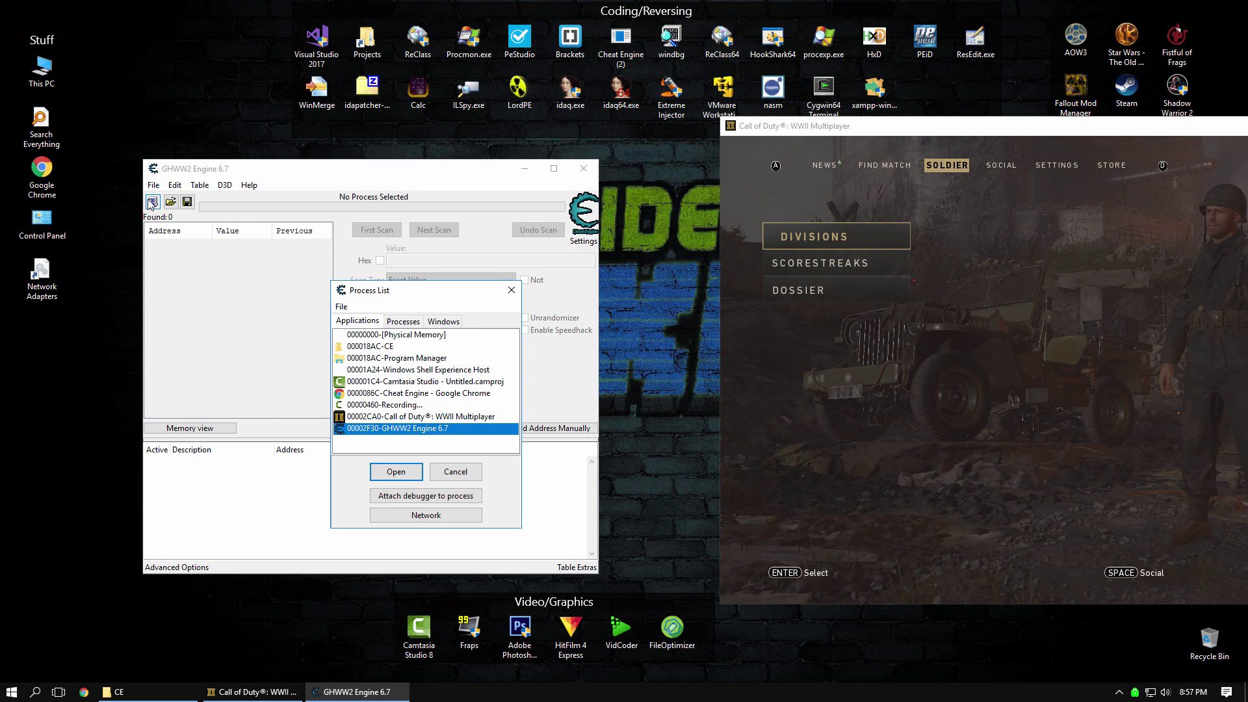
pyautogui.doubleClick(417, 418)
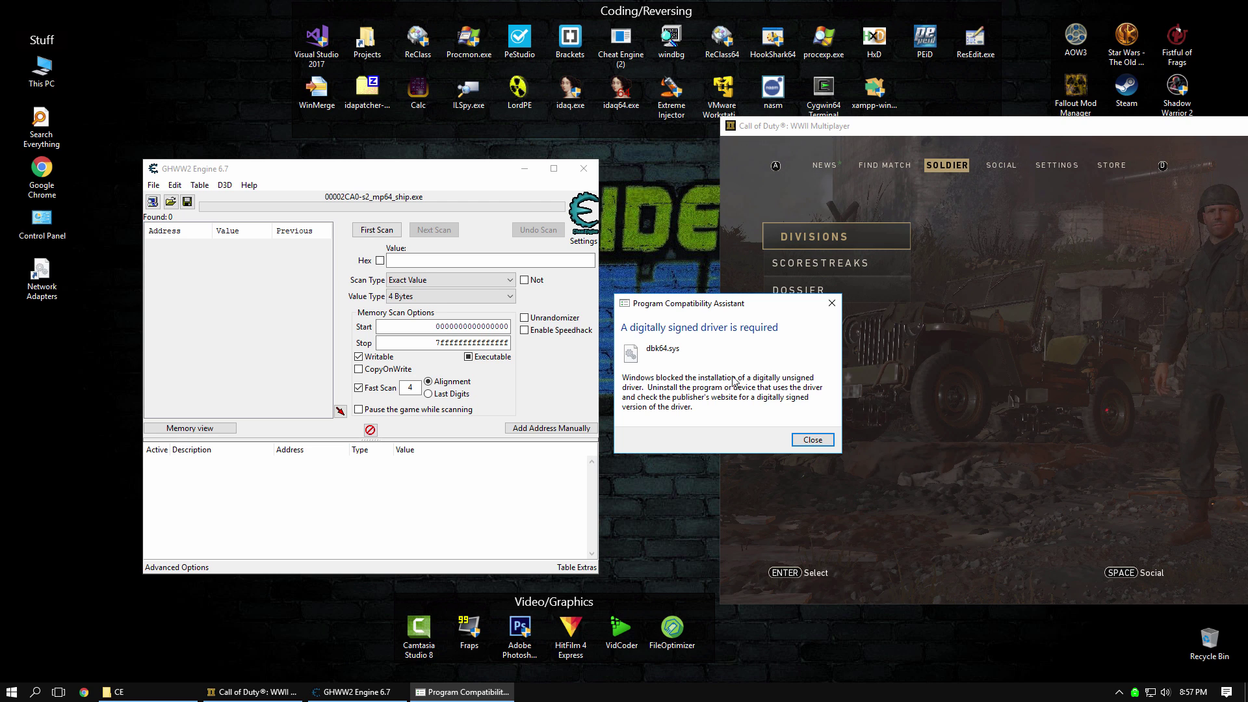
pyautogui.moveTo(741, 304); pyautogui.dragTo(126, 503)
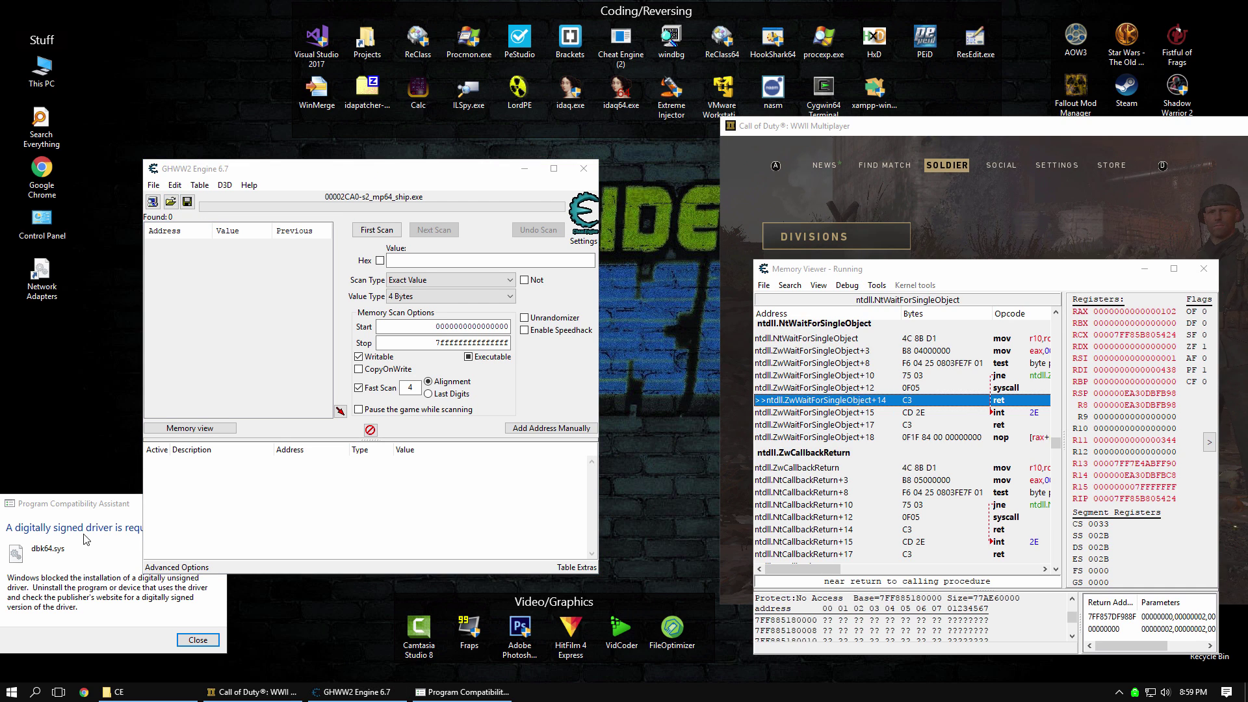
# - Move the driver compatibility notice clear of the screen edge, refocus GHWW2 Engine and place the Memory Viewer beside it
pyautogui.click(86, 538)
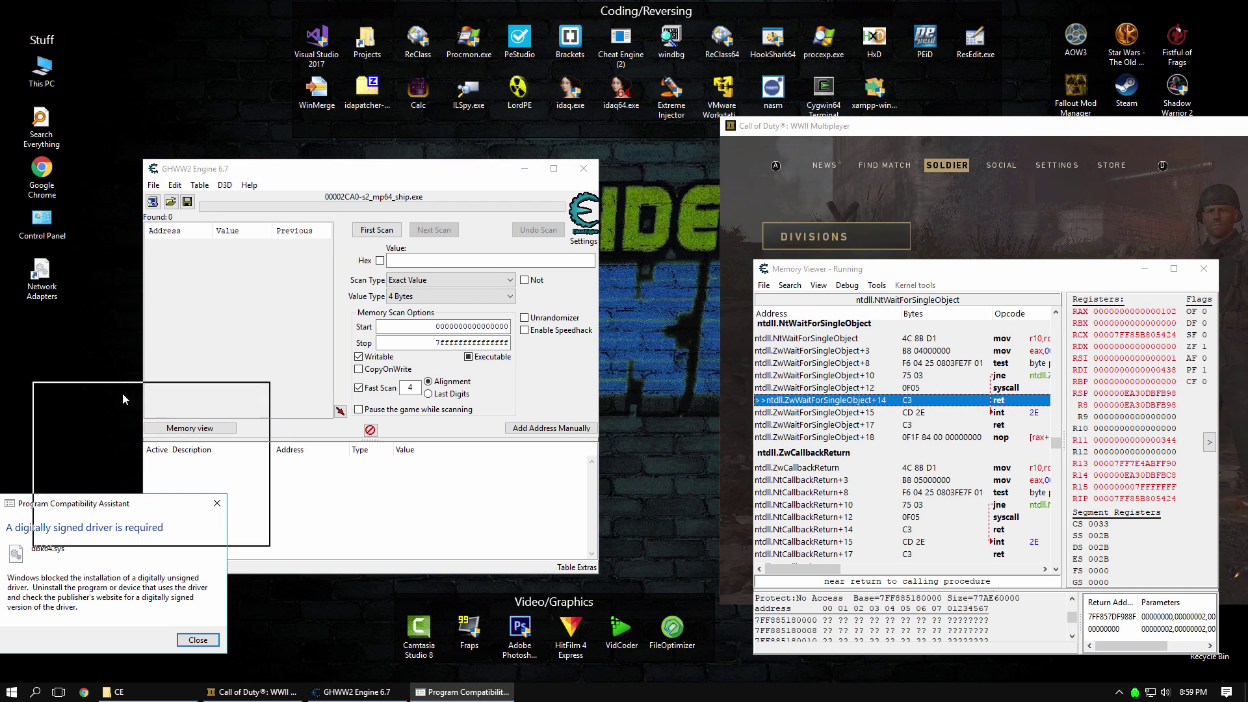
pyautogui.click(434, 184)
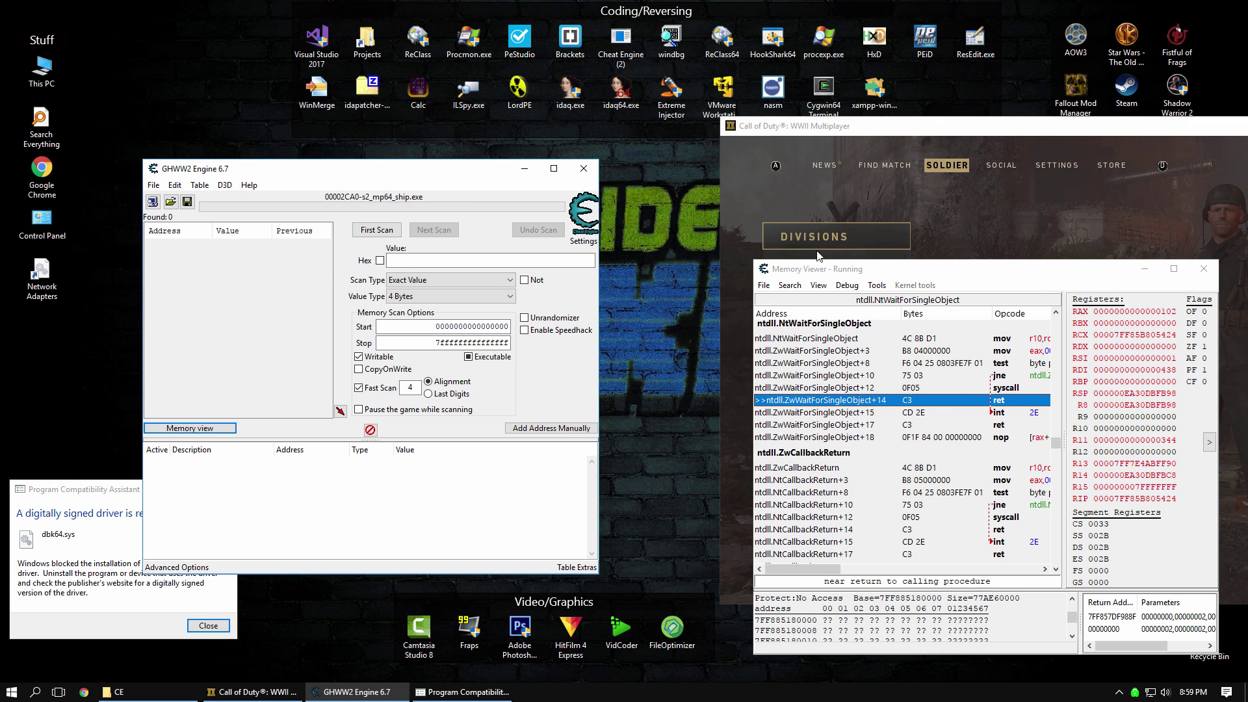
pyautogui.moveTo(821, 270); pyautogui.dragTo(705, 208)
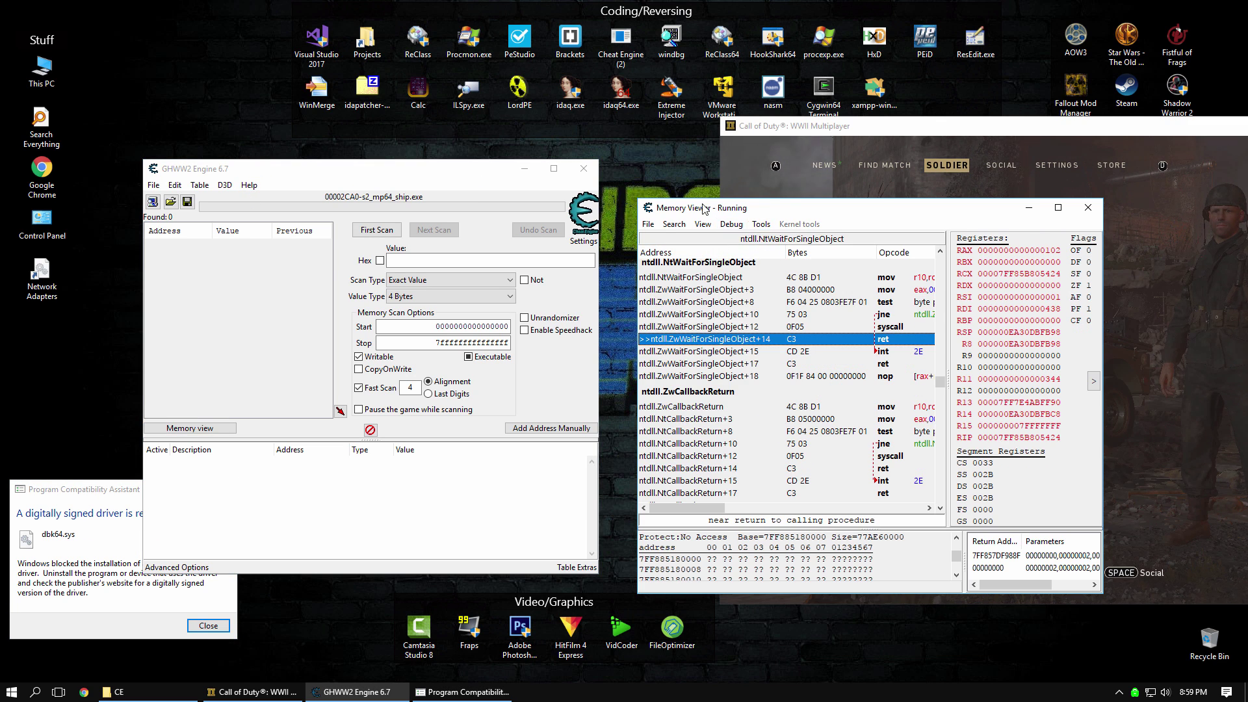
# - Issue a Break in the Memory Viewer to view the Break Thread list of the game's threads, and dismiss it
pyautogui.click(760, 225)
pyautogui.moveTo(729, 228)
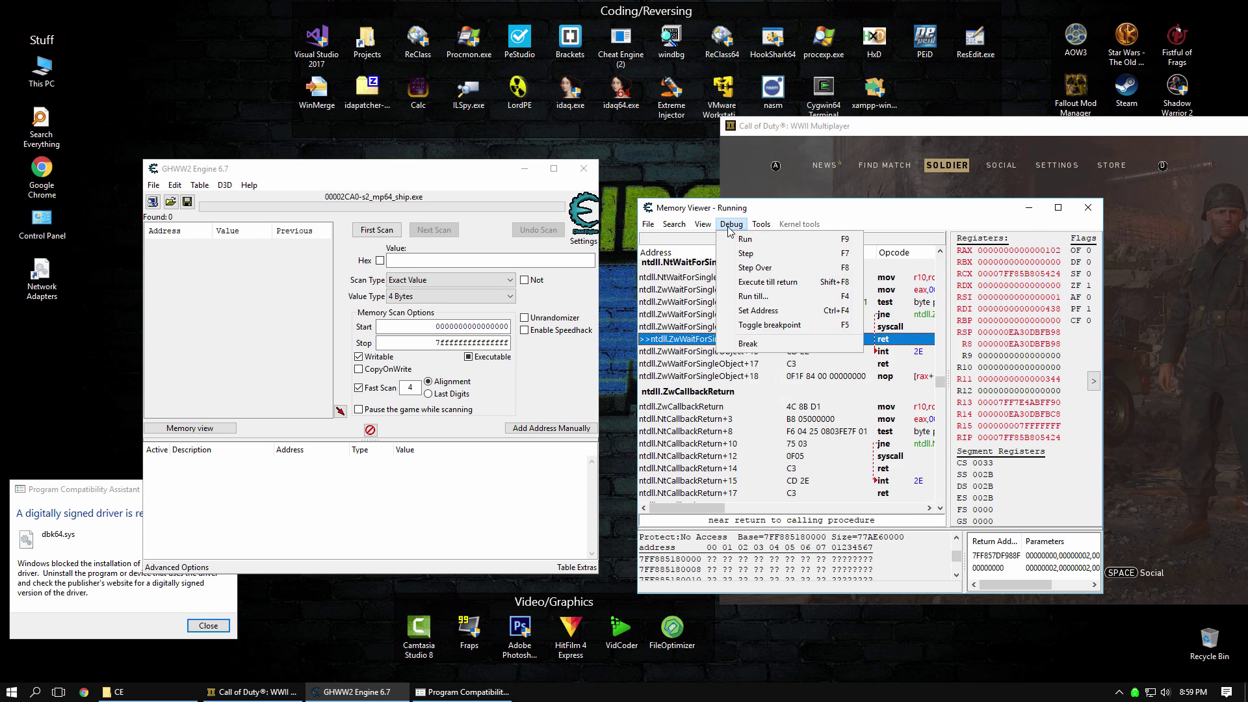
pyautogui.click(769, 344)
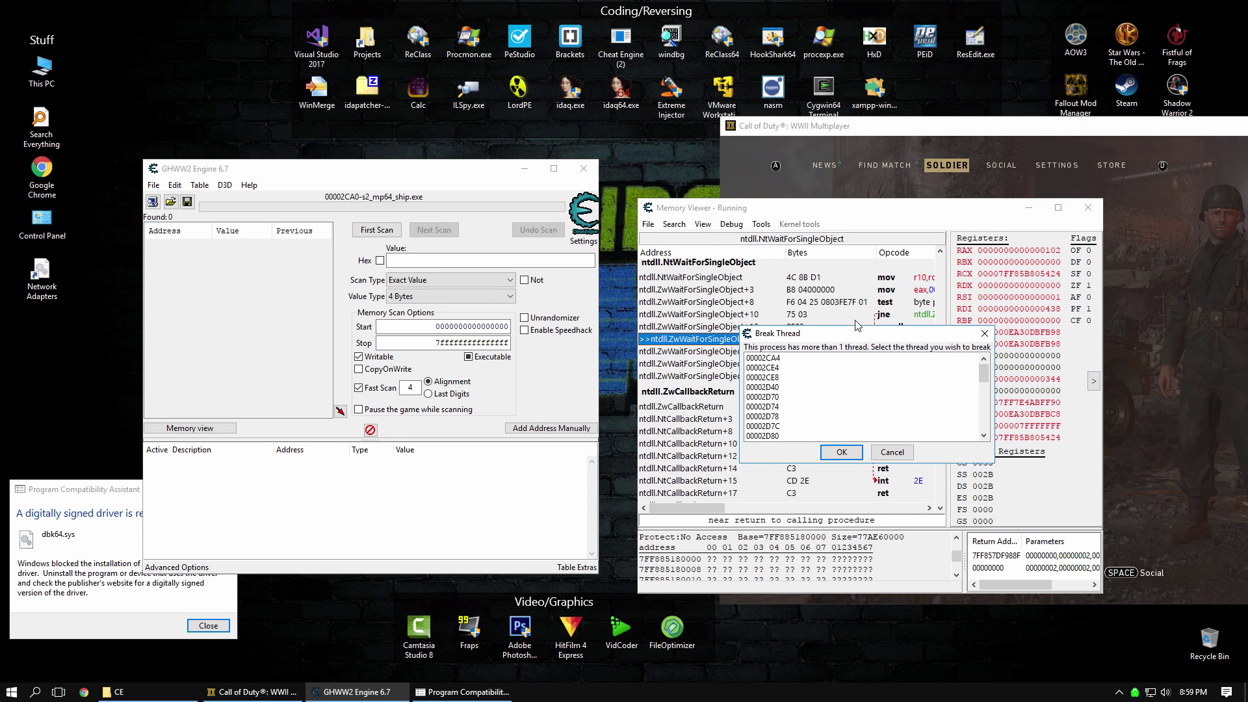
pyautogui.moveTo(933, 310)
pyautogui.mouseDown()
pyautogui.moveTo(936, 358)
pyautogui.moveTo(935, 334)
pyautogui.mouseUp()
pyautogui.doubleClick(765, 324)
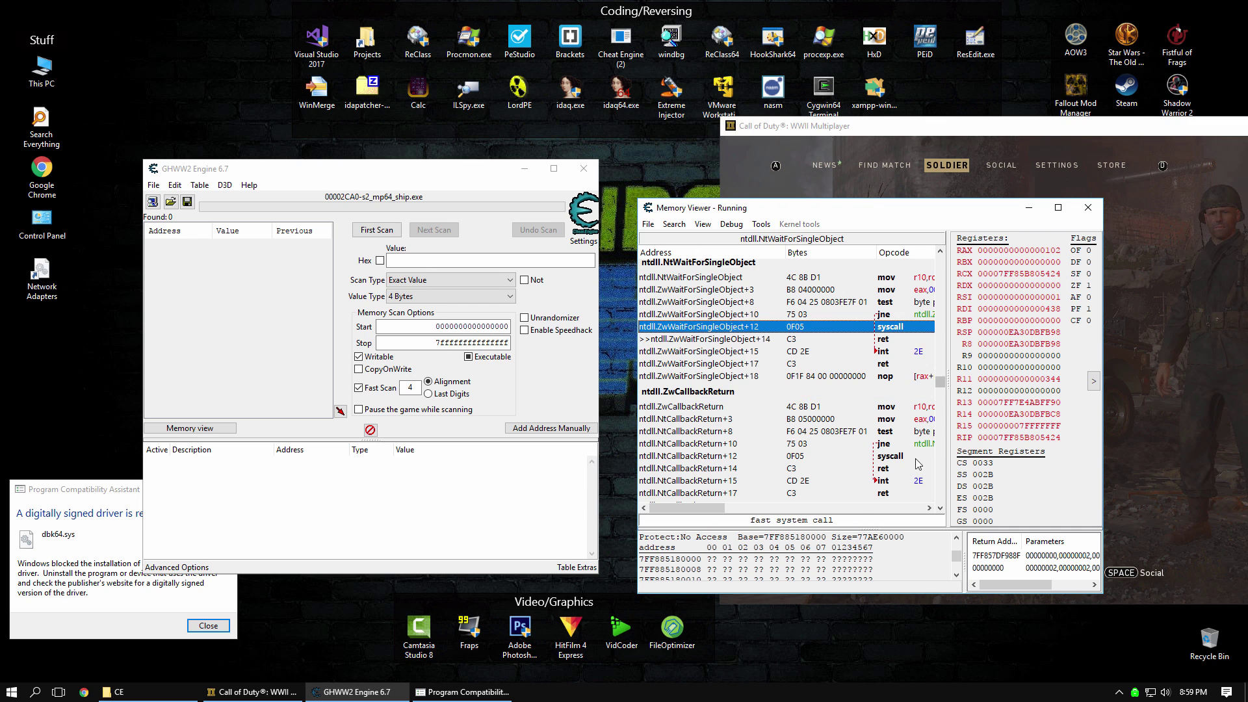
# - Set a breakpoint on the jne instruction at ntdll.ZwWaitForSingleObject+10
pyautogui.click(798, 327)
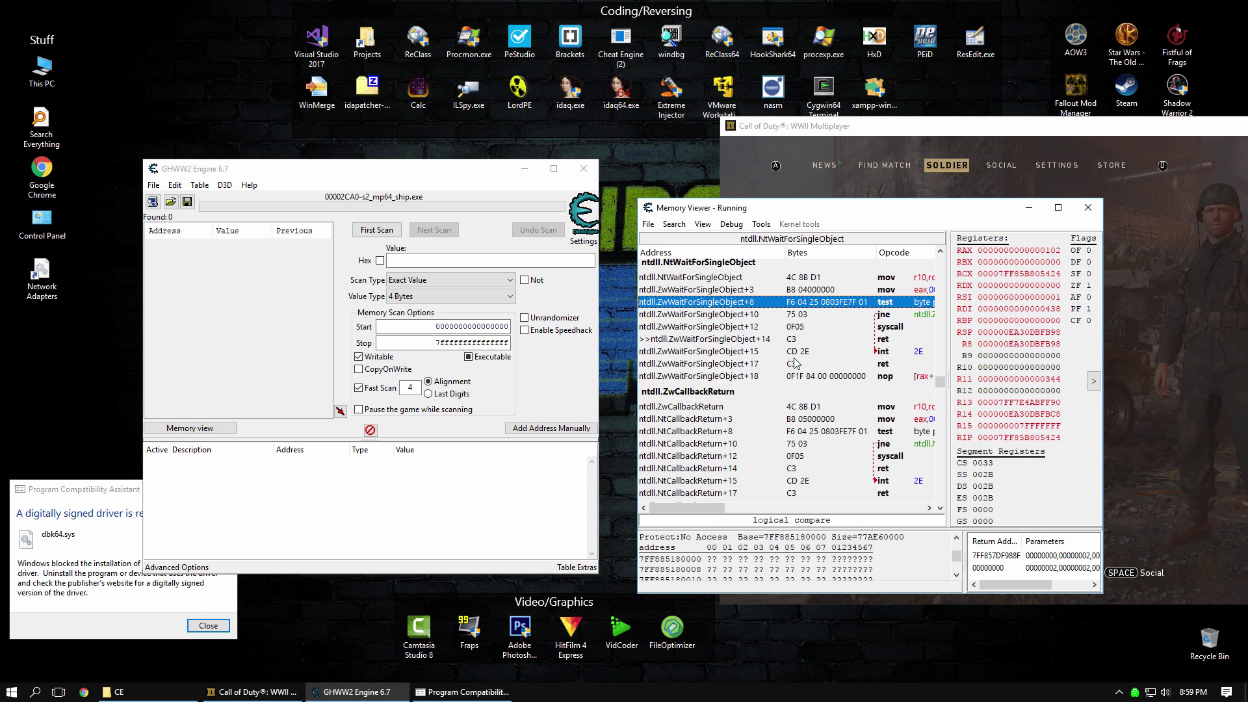
pyautogui.click(820, 314)
pyautogui.rightClick(804, 317)
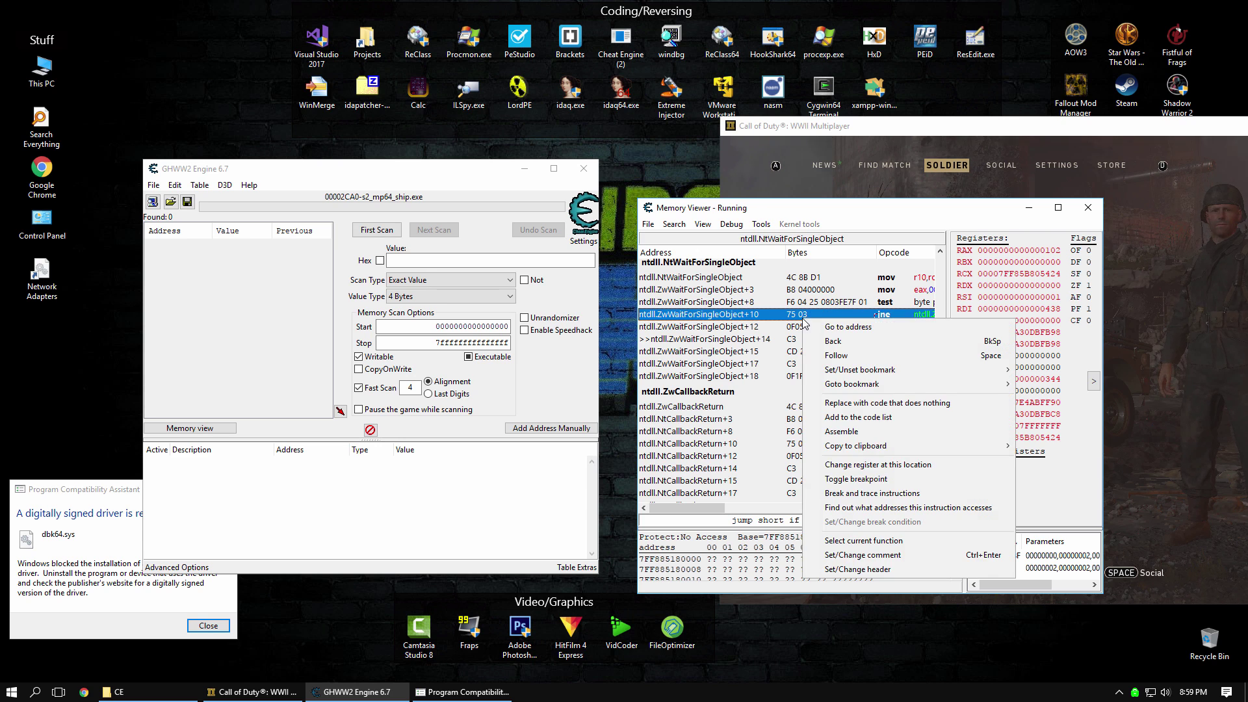
pyautogui.click(855, 479)
# - Resume the game's execution repeatedly through the breakpoint hits, keeping the Memory Viewer in front of the main window
pyautogui.press('F9')
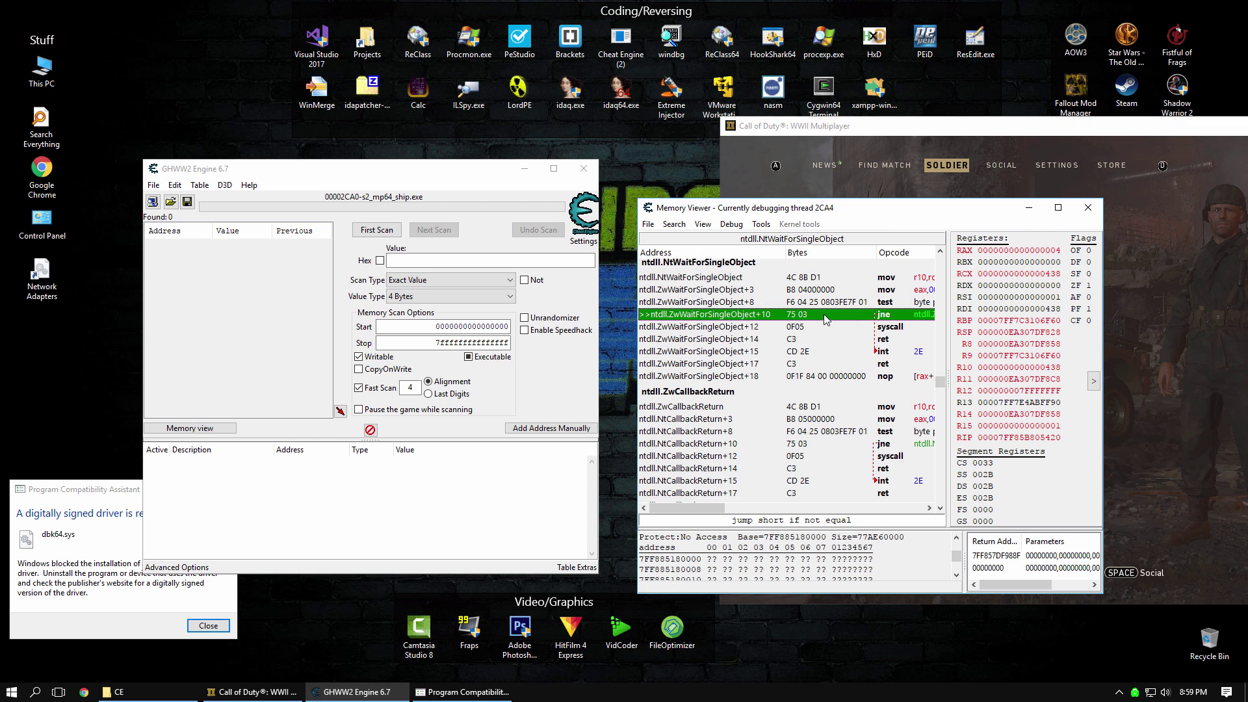
pyautogui.moveTo(902, 214); pyautogui.dragTo(792, 232)
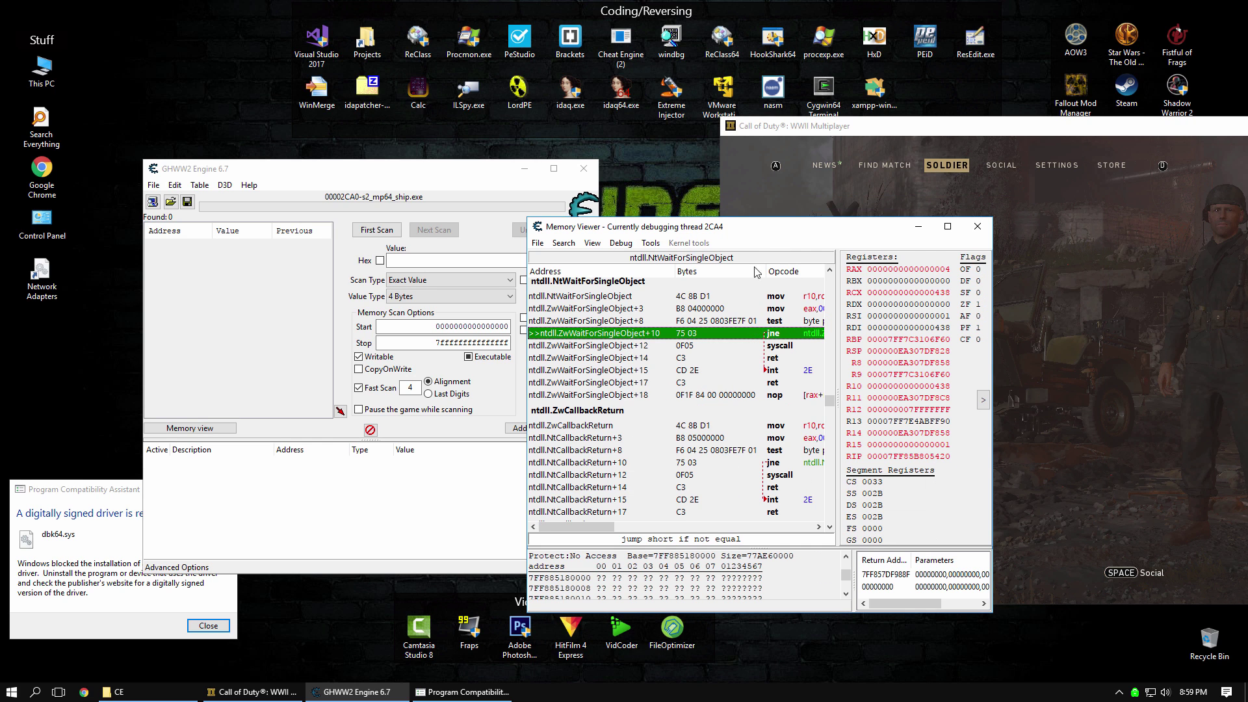
pyautogui.press('F9')
pyautogui.press('F9')
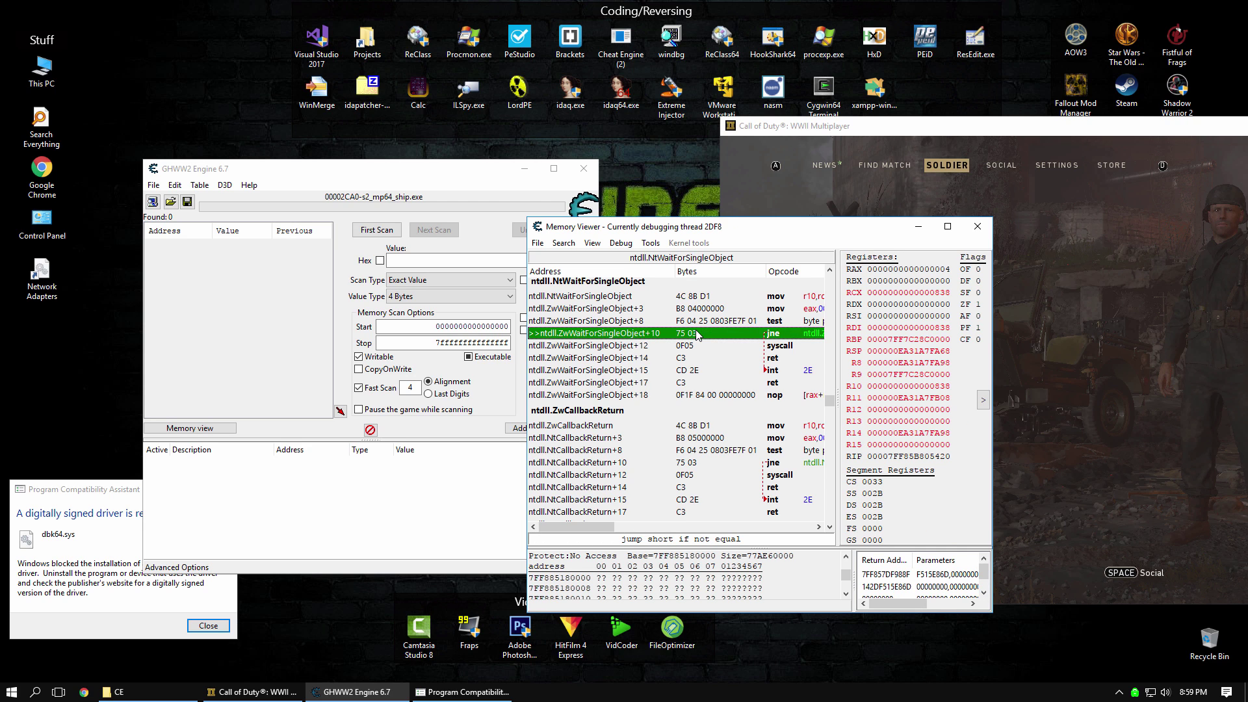
# - Step over the jne instruction and toggle off the breakpoint at ntdll.ZwWaitForSingleObject+10
pyautogui.press('F8')
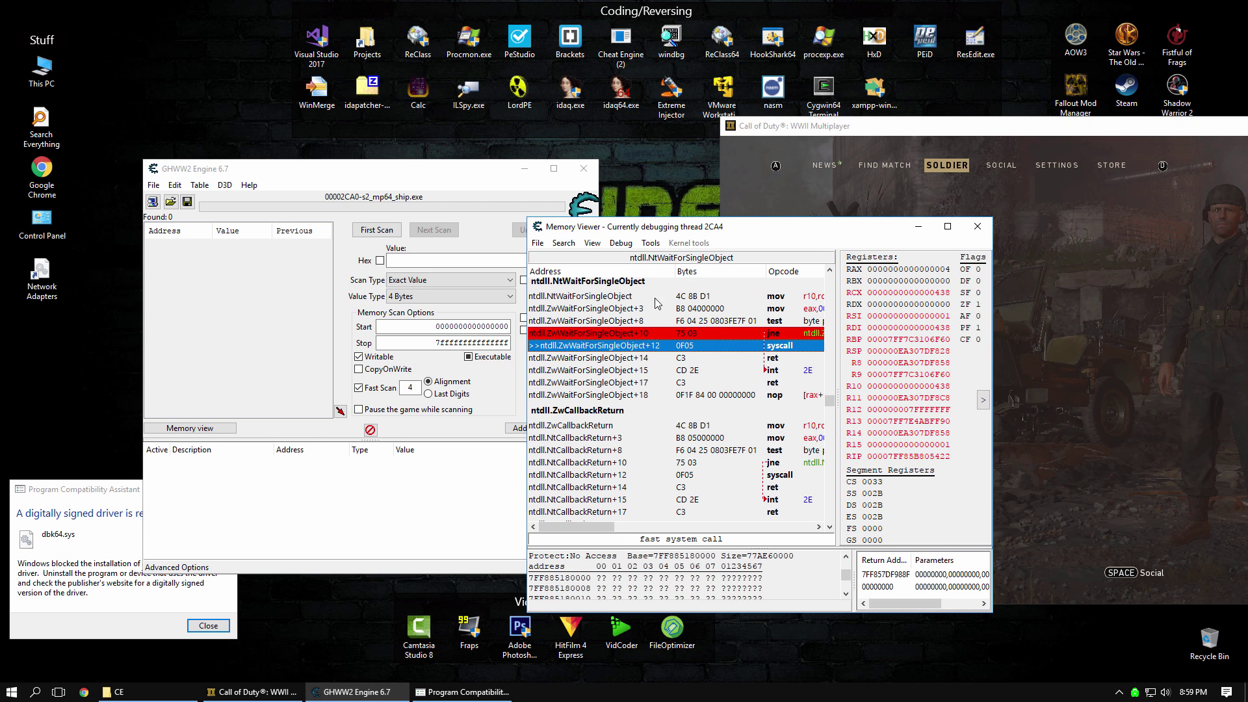
pyautogui.rightClick(657, 333)
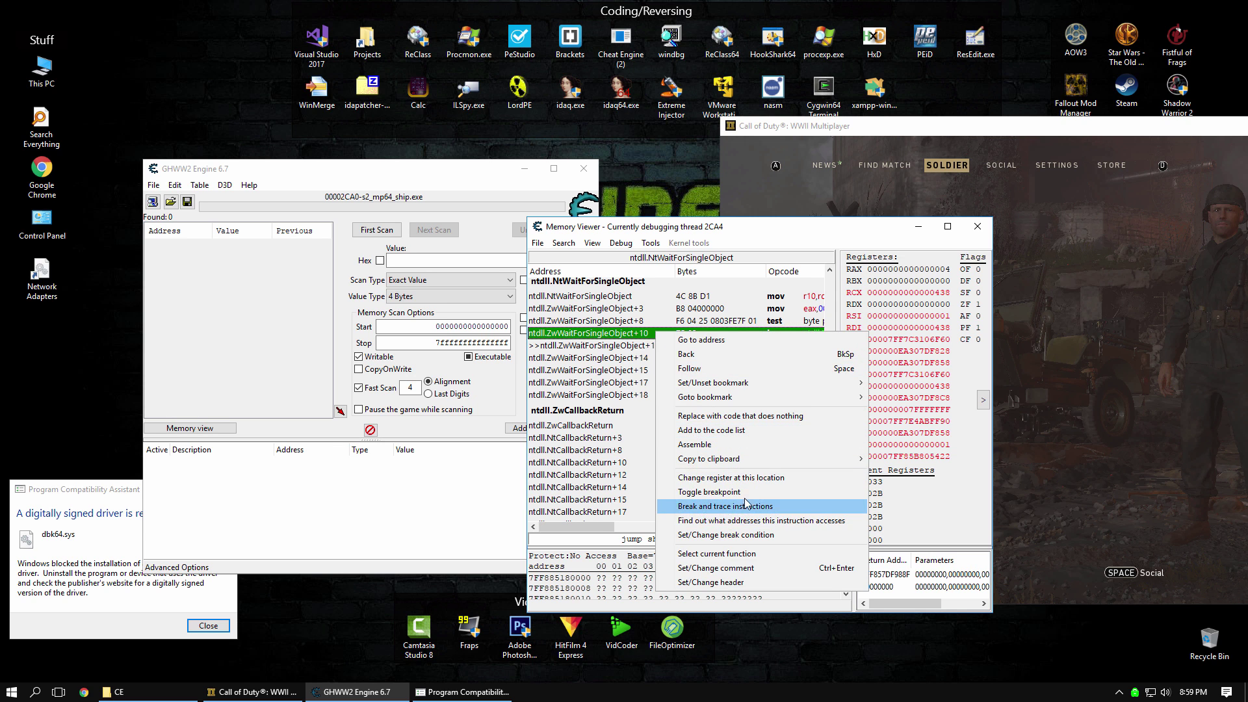
pyautogui.click(710, 492)
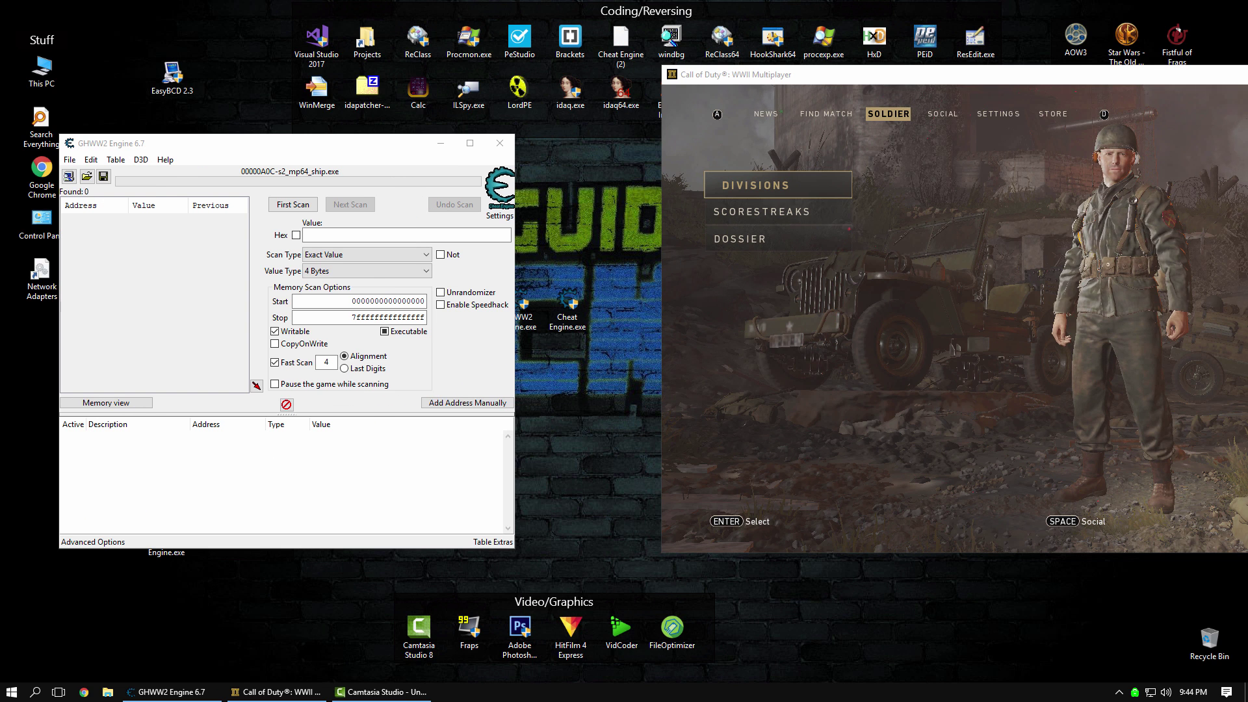